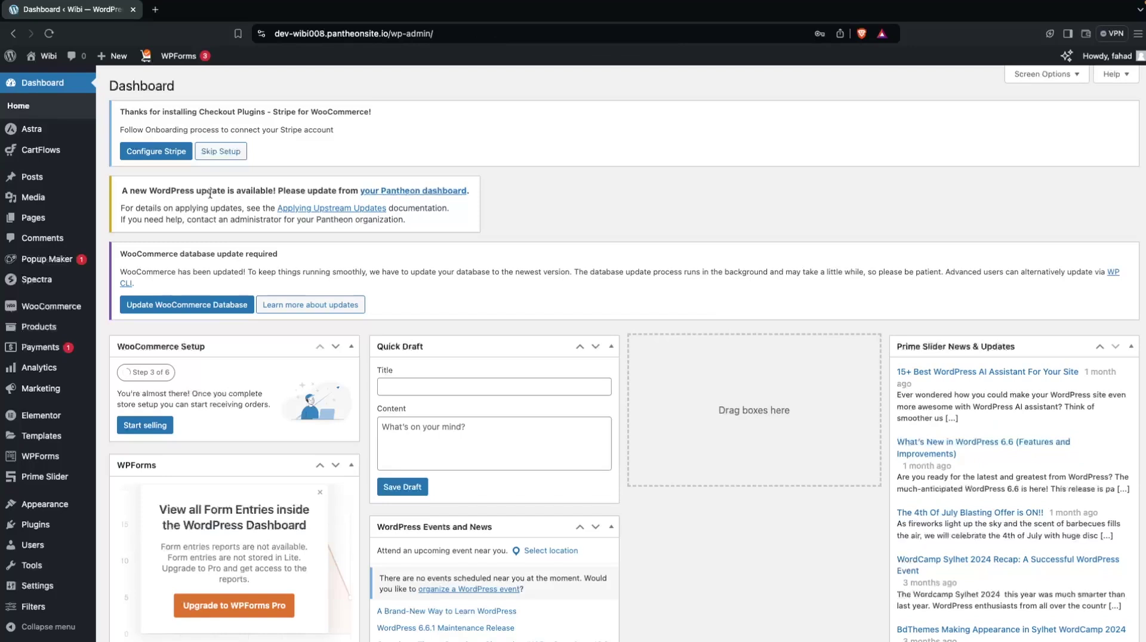
Step: Open the Pages list showing all 14 site pages, including Checkout
mouse_move(35, 218)
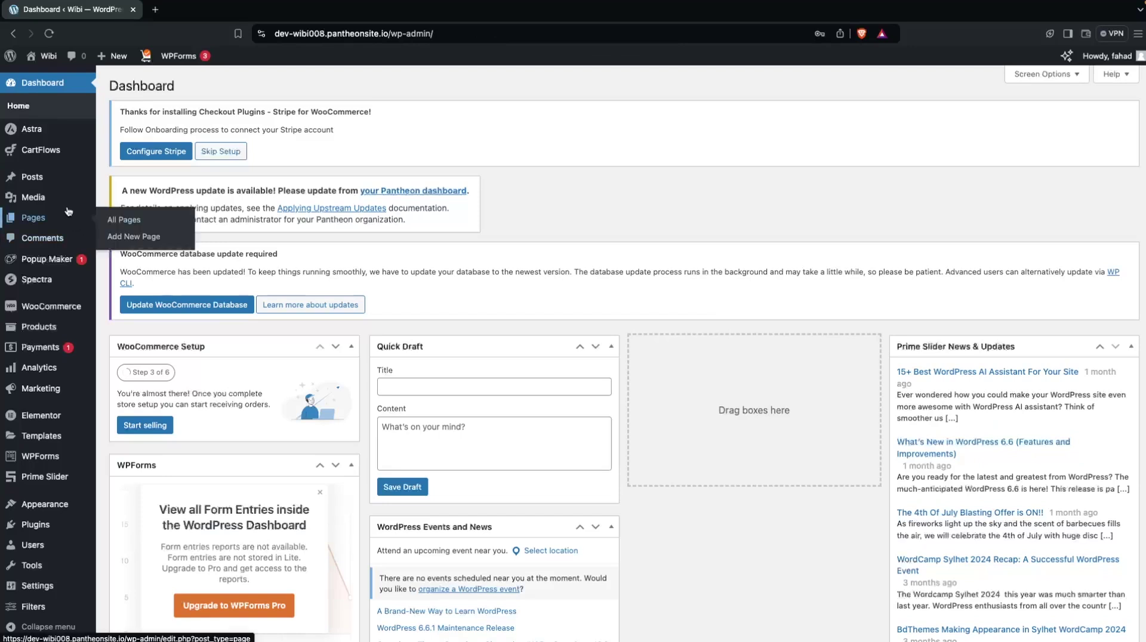
left_click(139, 221)
scroll(200, 441, "down", 2)
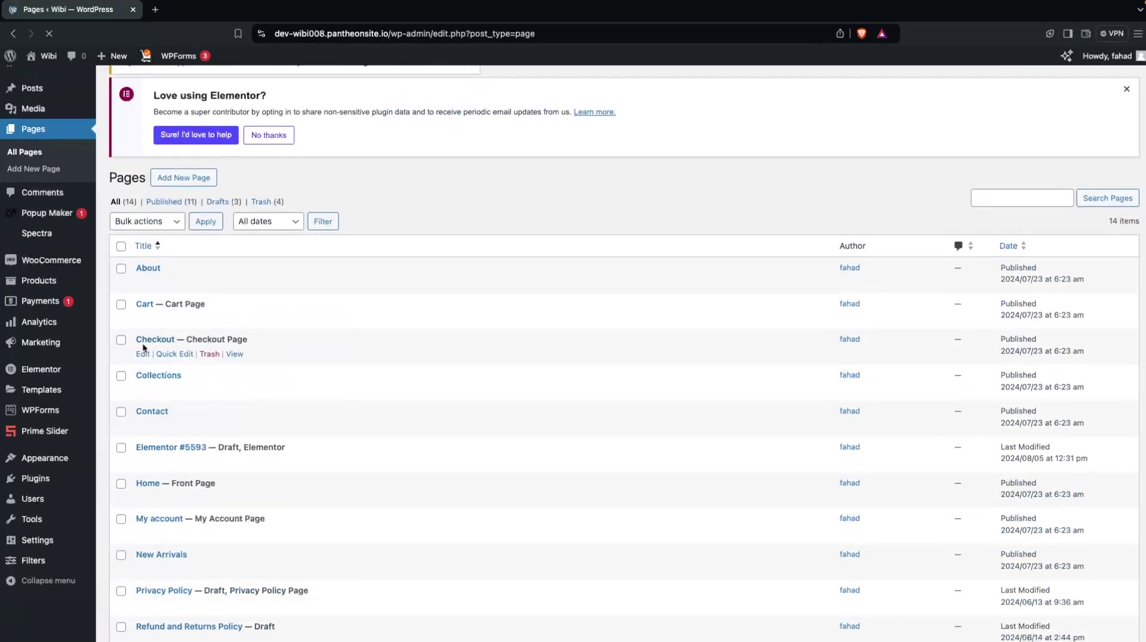
Step: Open the Checkout page in the block editor and copy its [woocommerce_checkout] shortcode
left_click(143, 359)
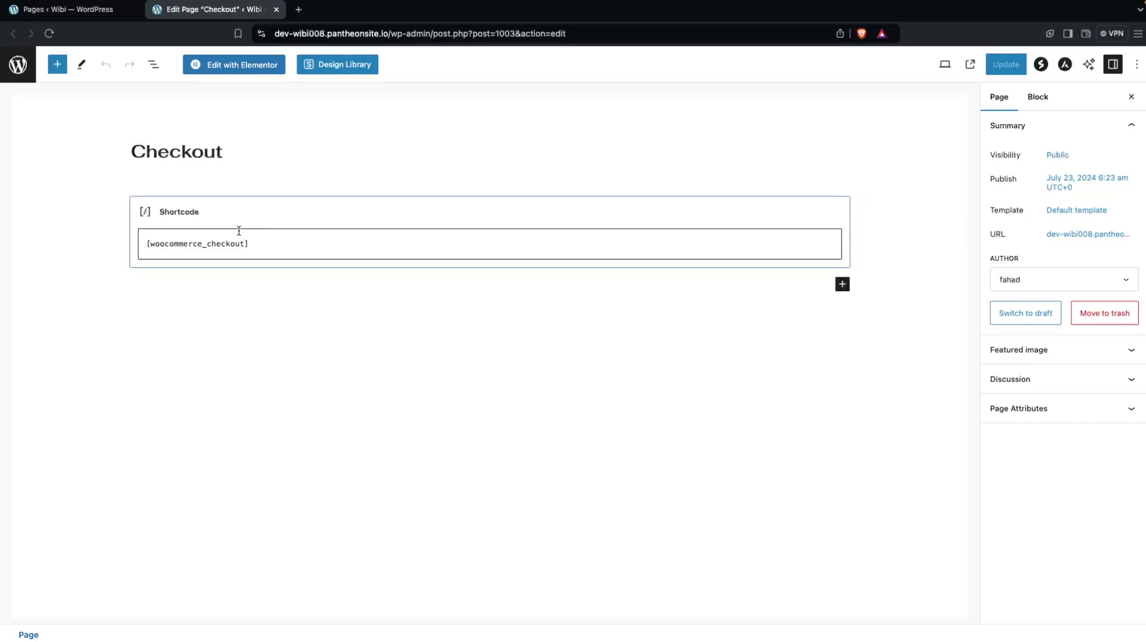
triple_click(237, 252)
key("super+c")
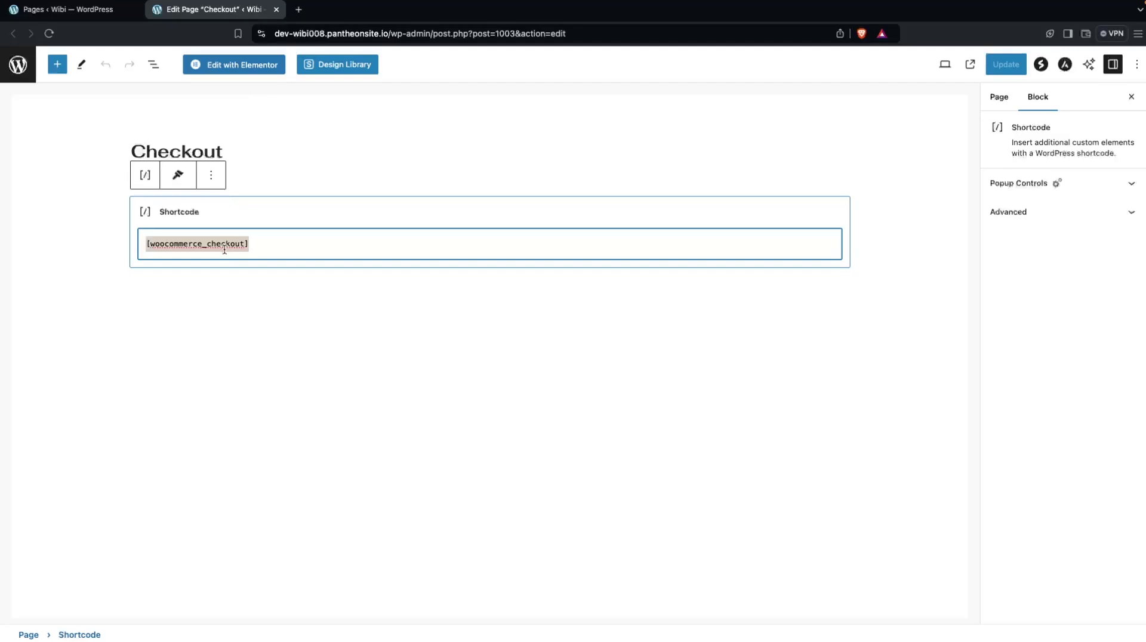
Step: Start a new page back from the Pages list and title it 'Checkout - customized'
left_click(66, 10)
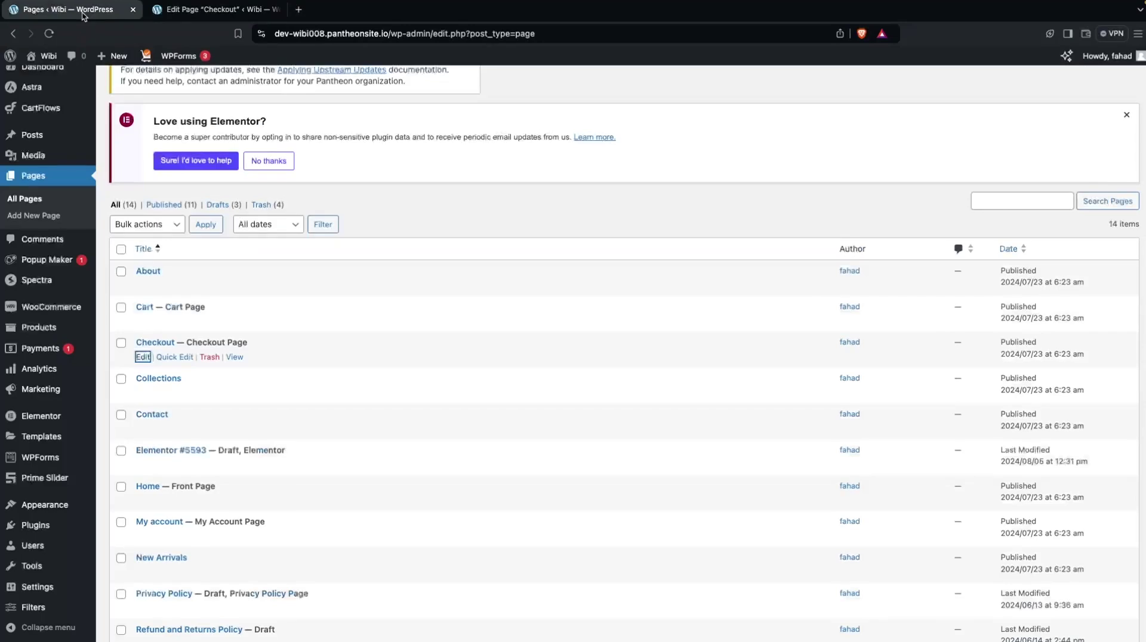
scroll(193, 247, "up", 2)
left_click(183, 87)
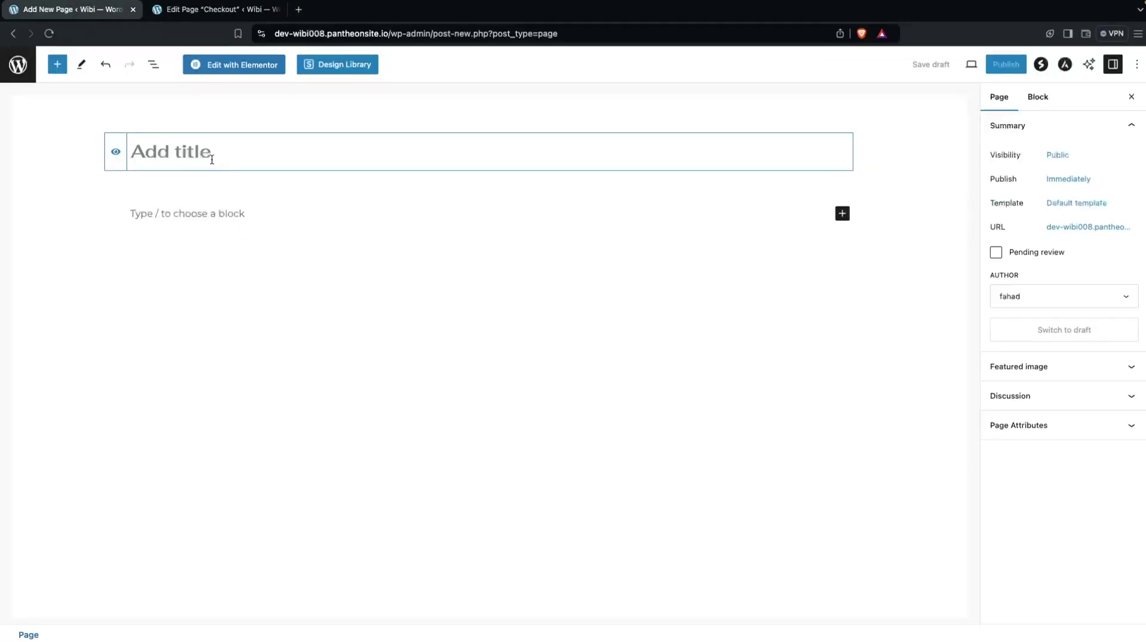
type("Checkout")
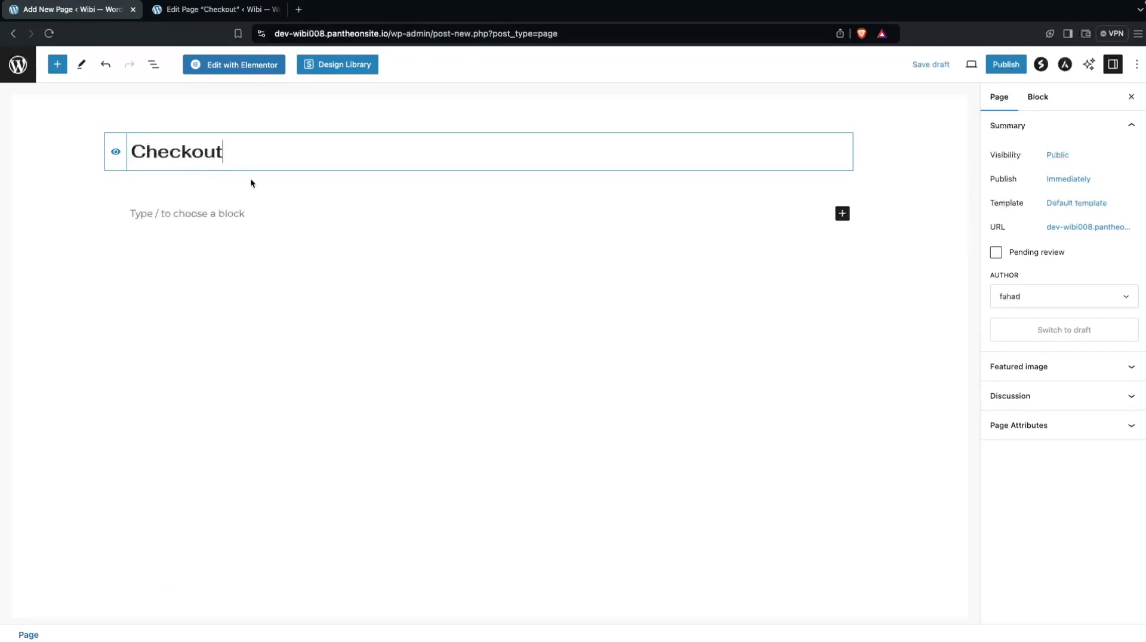
type("- customized")
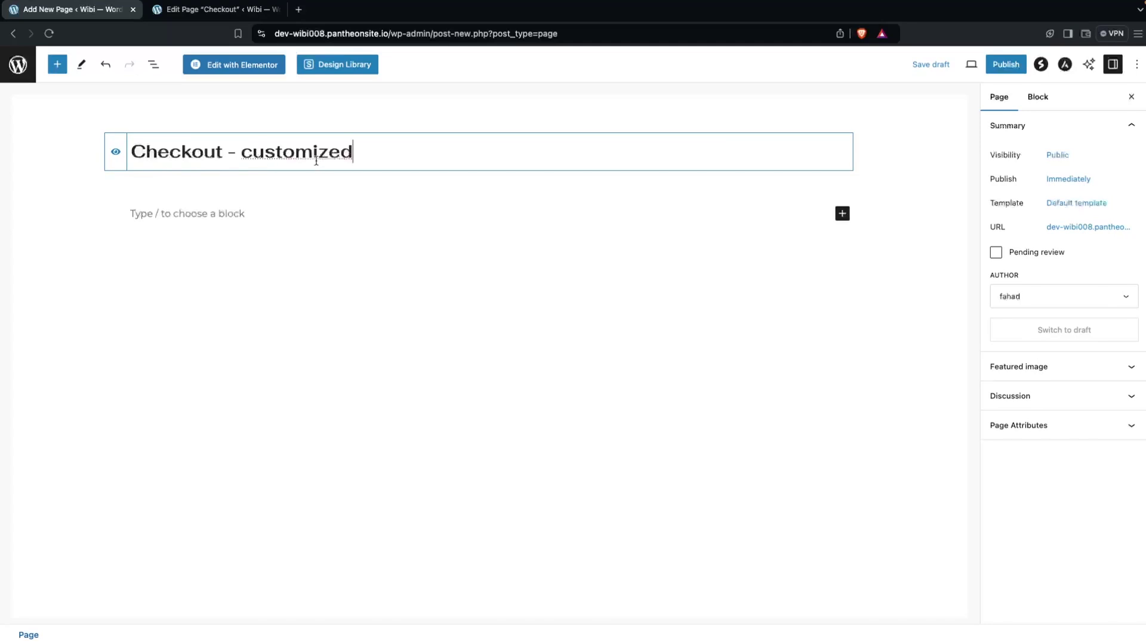
Step: In Elementor, add a Text Editor widget whose text is replaced with [woocommerce_checkout]
left_click(240, 66)
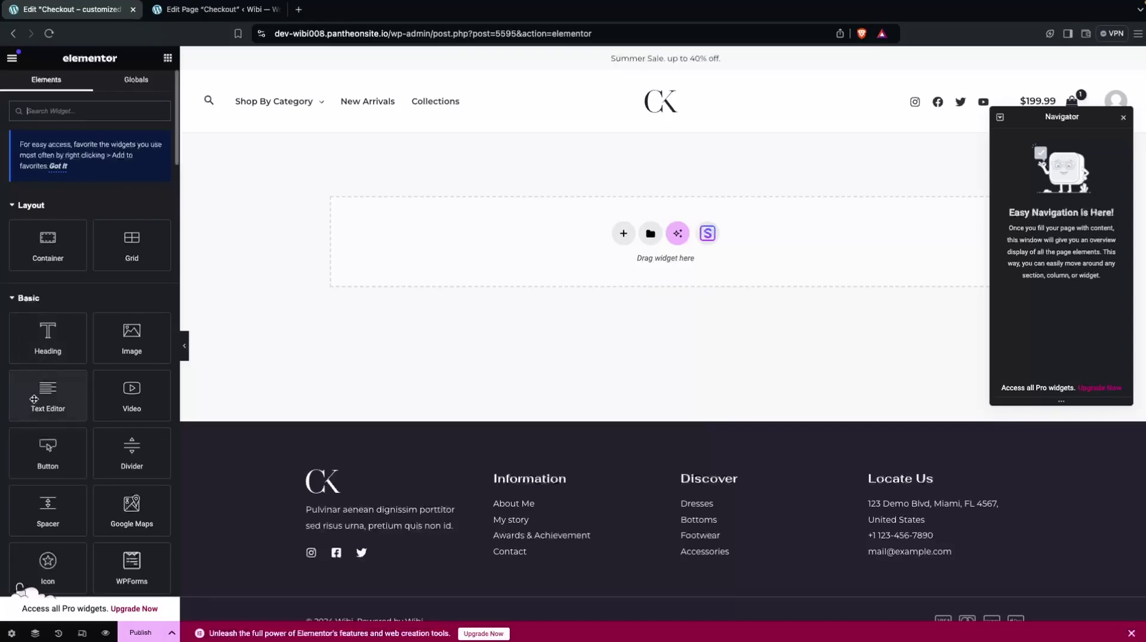
left_click_drag(34, 399, 549, 271)
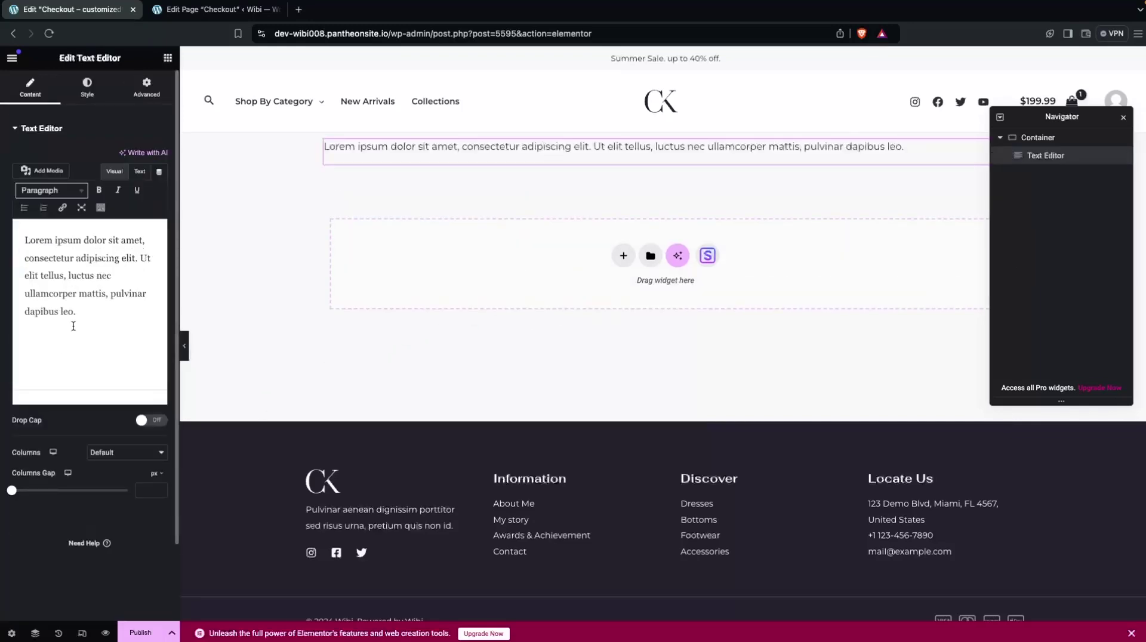
left_click(90, 313)
key("super+a")
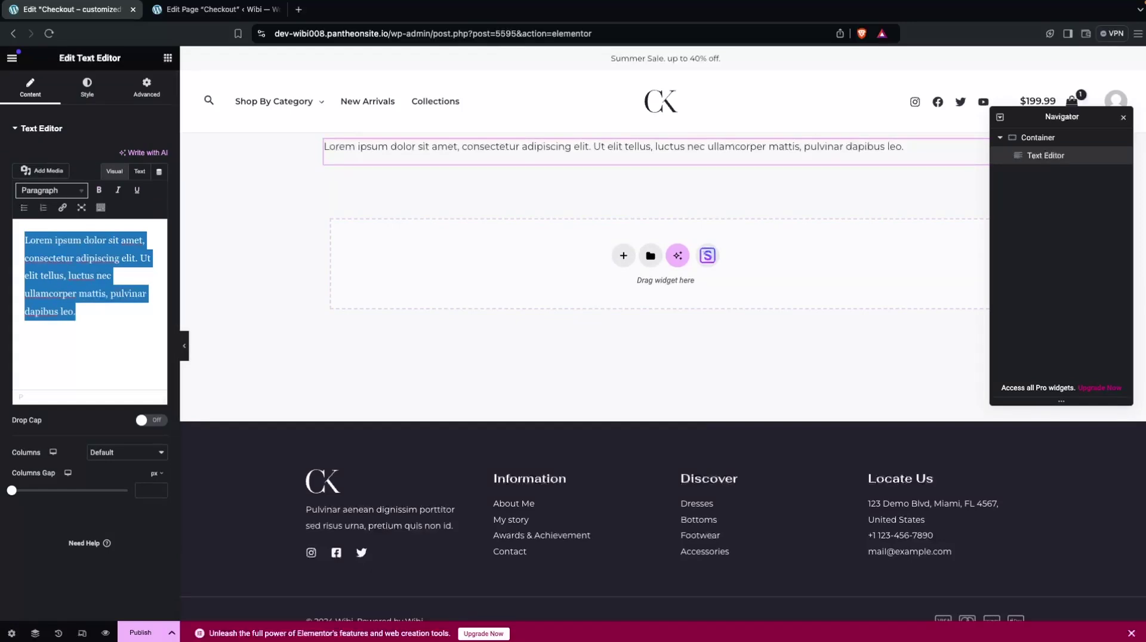
key("super+v")
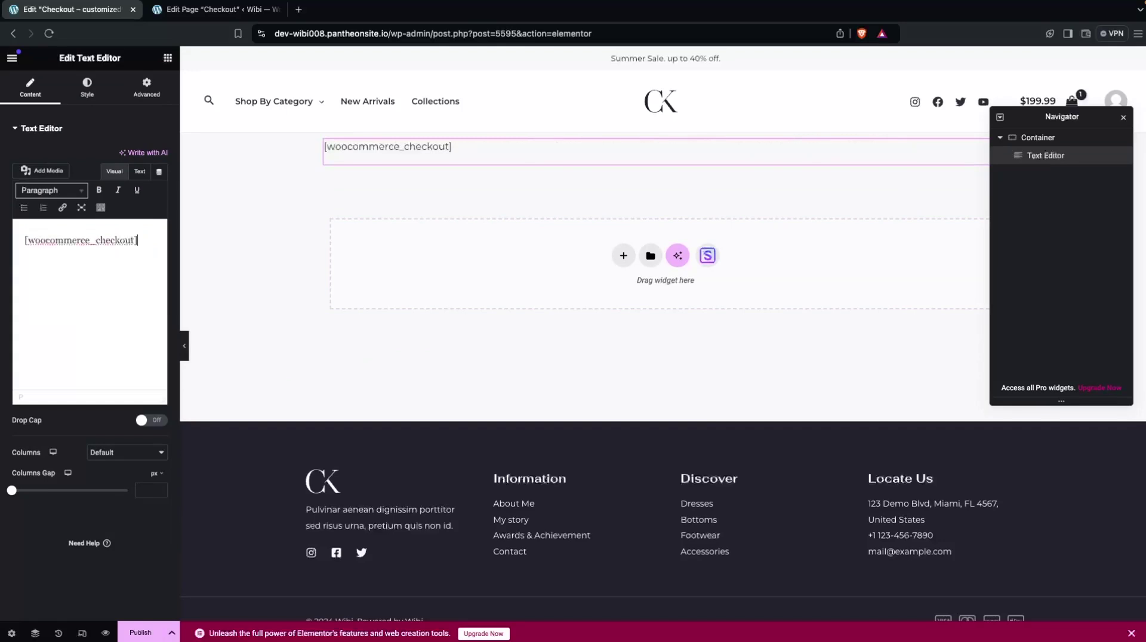
left_click(374, 339)
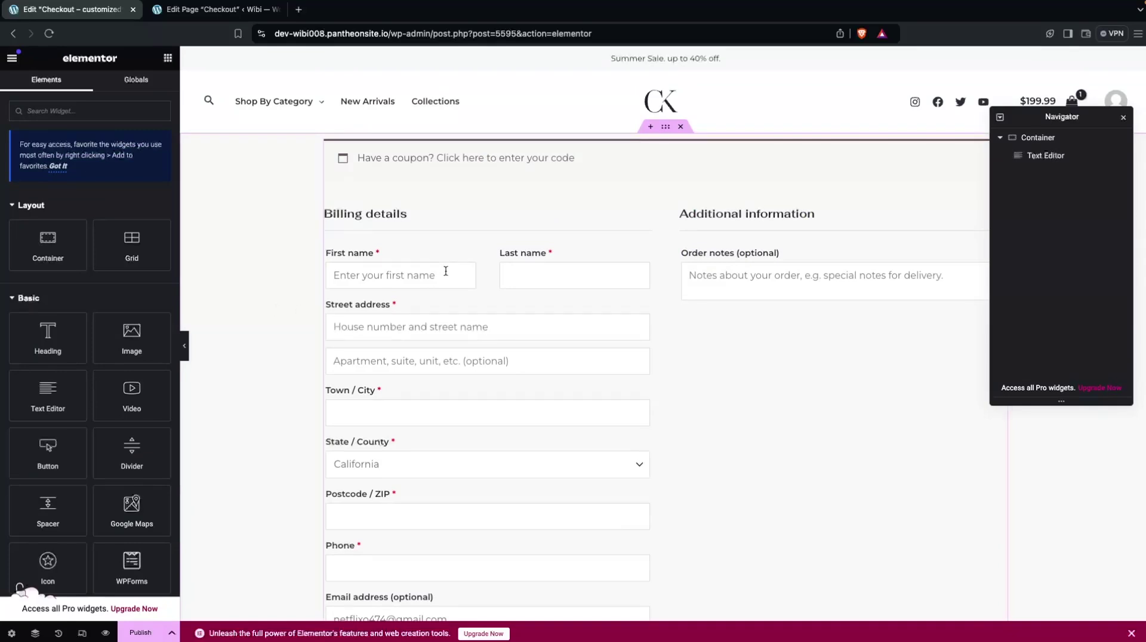
Step: Add a single-column Flexbox container and move it above the checkout form
left_click(1001, 139)
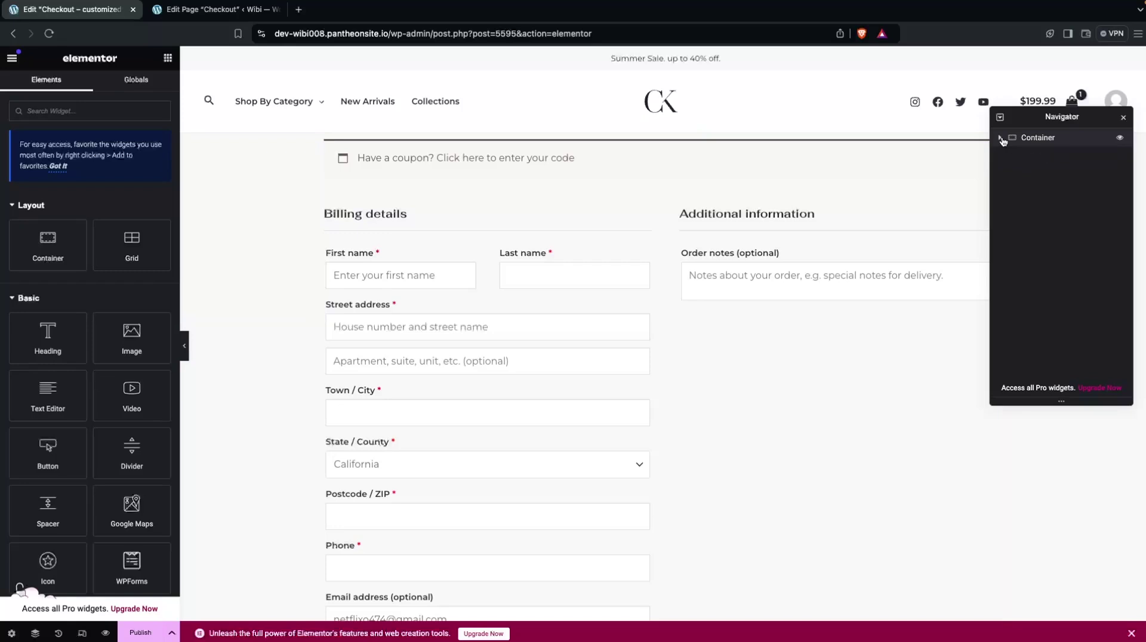
scroll(619, 333, "down", 10)
left_click(621, 325)
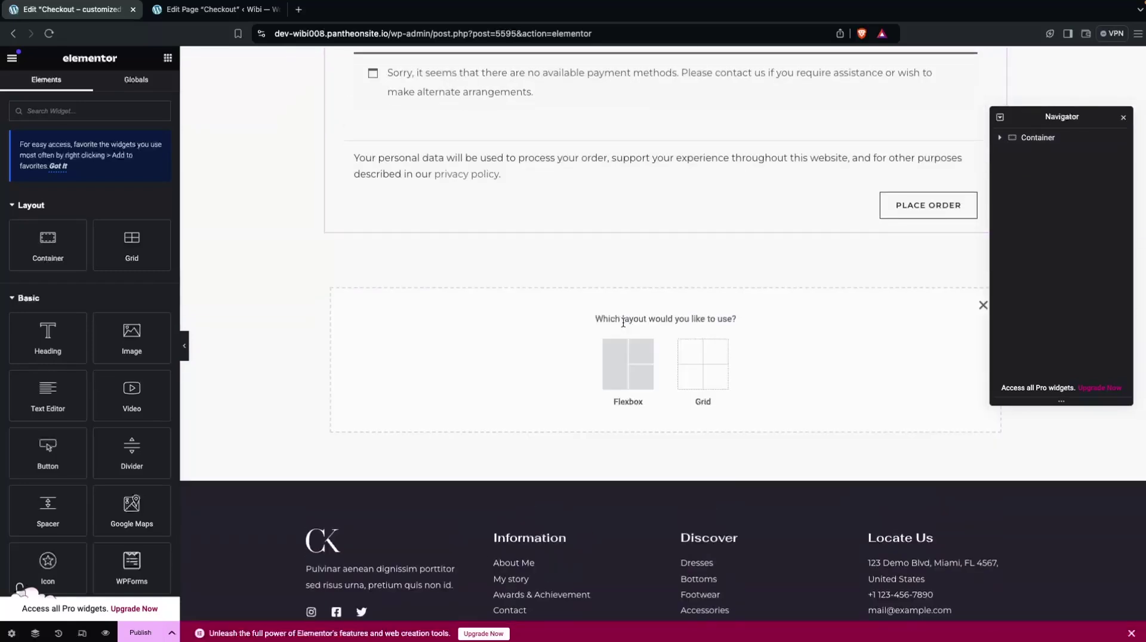
left_click(622, 375)
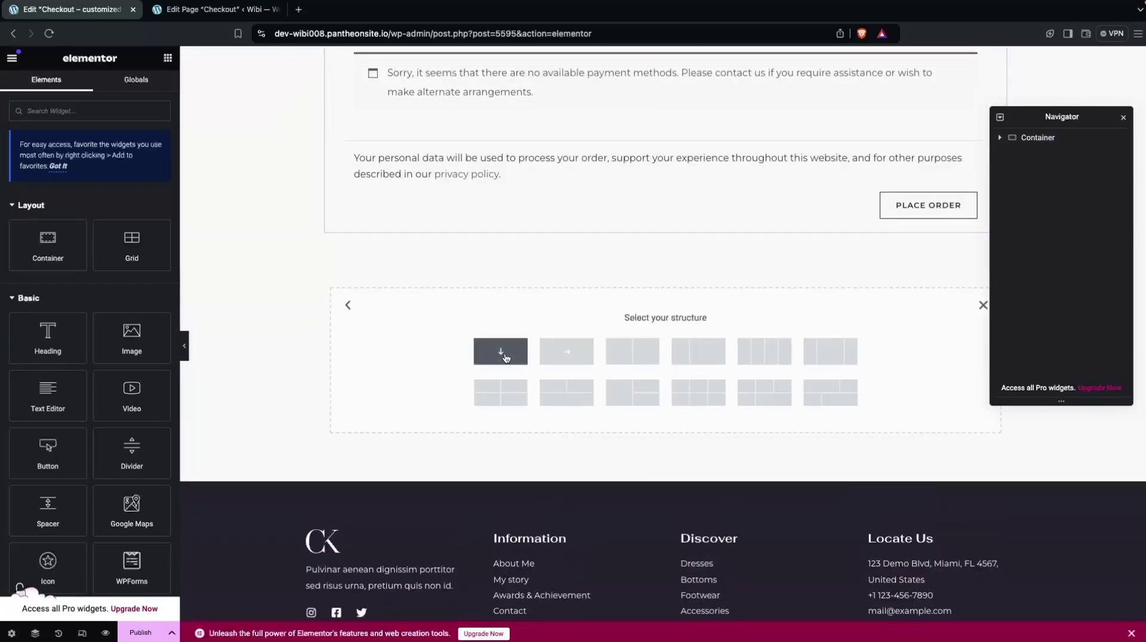
left_click(505, 357)
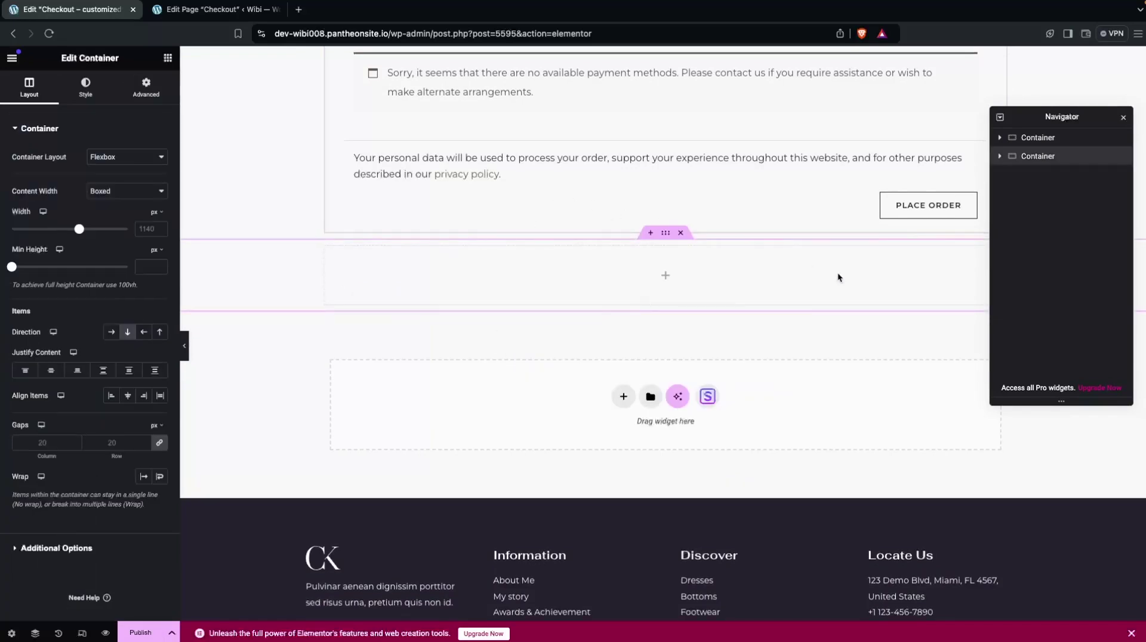
mouse_move(1036, 157)
left_mouse_down()
mouse_move(1030, 123)
mouse_move(1031, 136)
left_mouse_up()
scroll(585, 155, "up", 15)
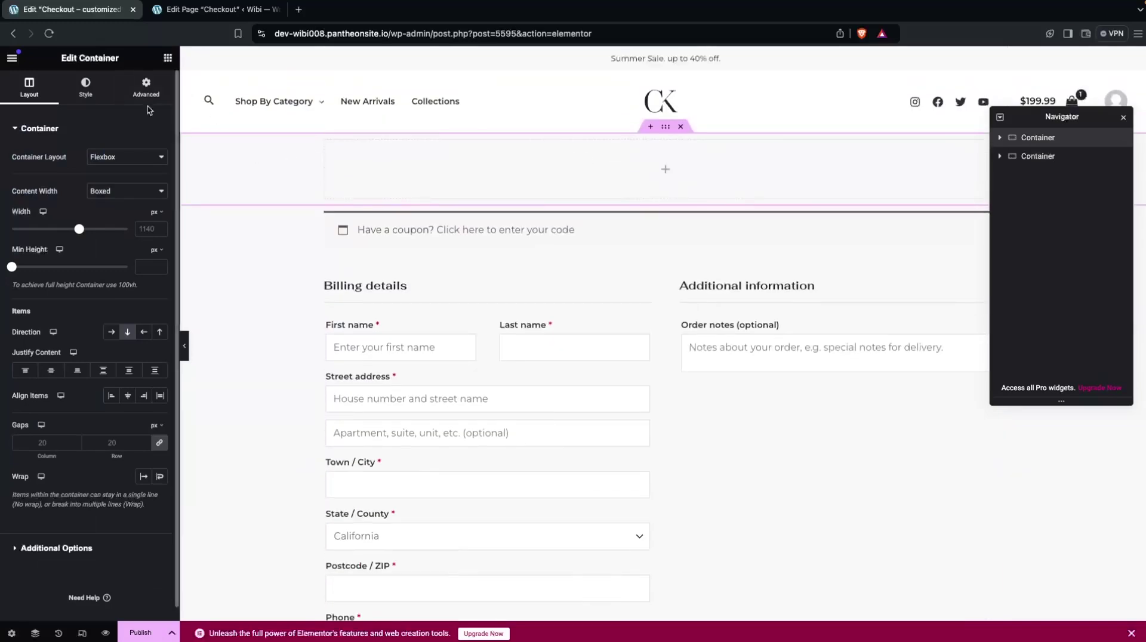
Step: Add a centre-aligned Heading widget reading 'Checkout' to the top container
left_click(167, 60)
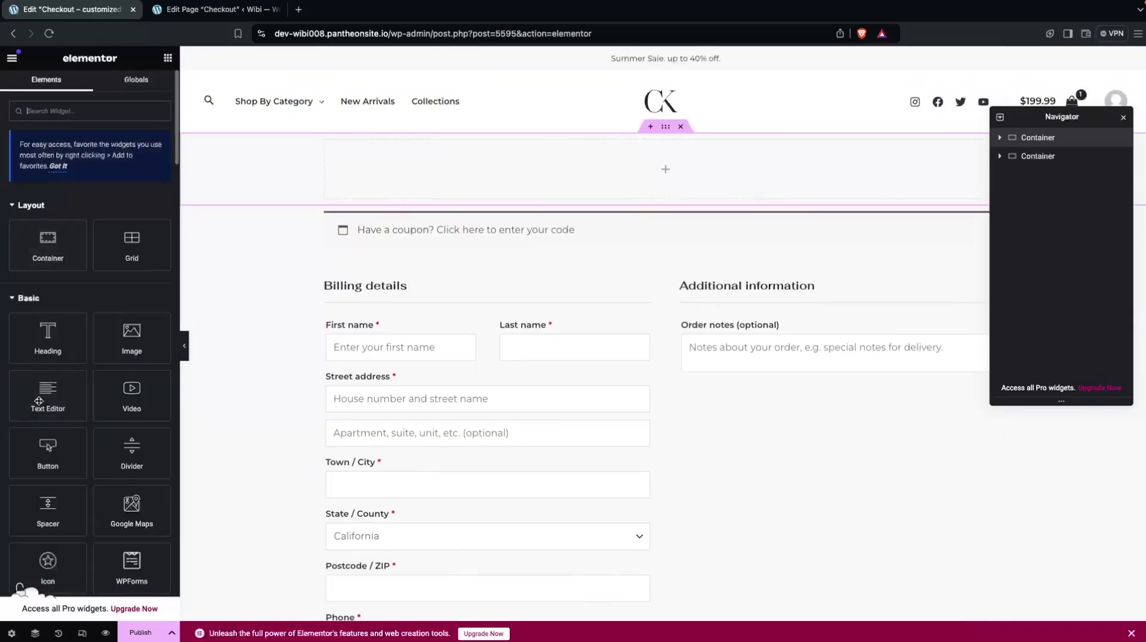
left_click_drag(52, 343, 526, 180)
left_click(84, 91)
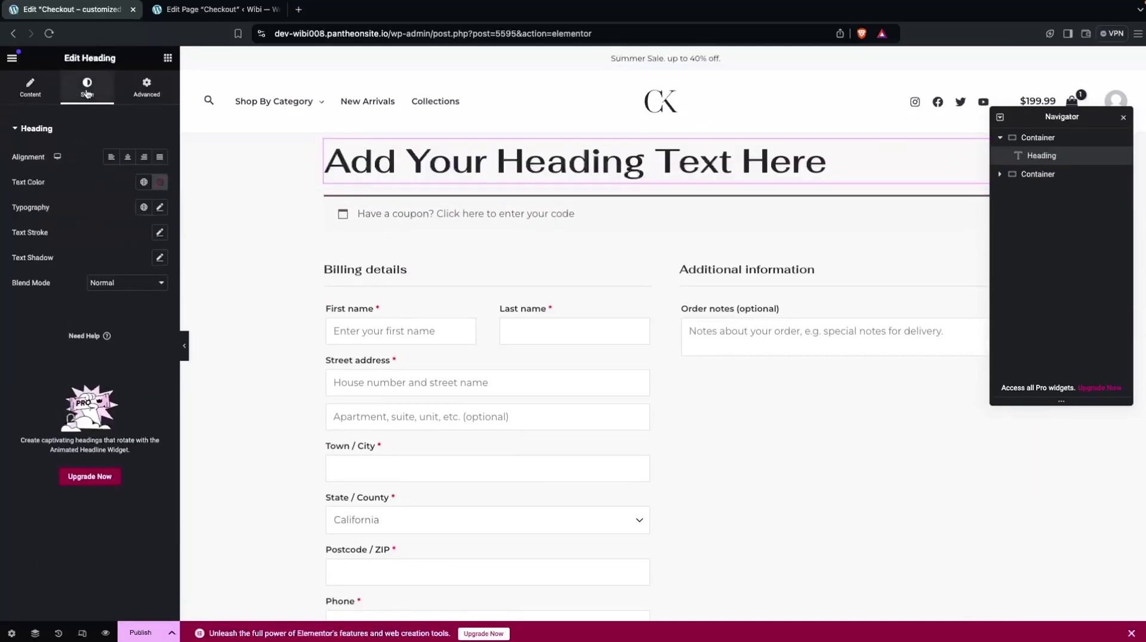
left_click(127, 157)
left_click(30, 87)
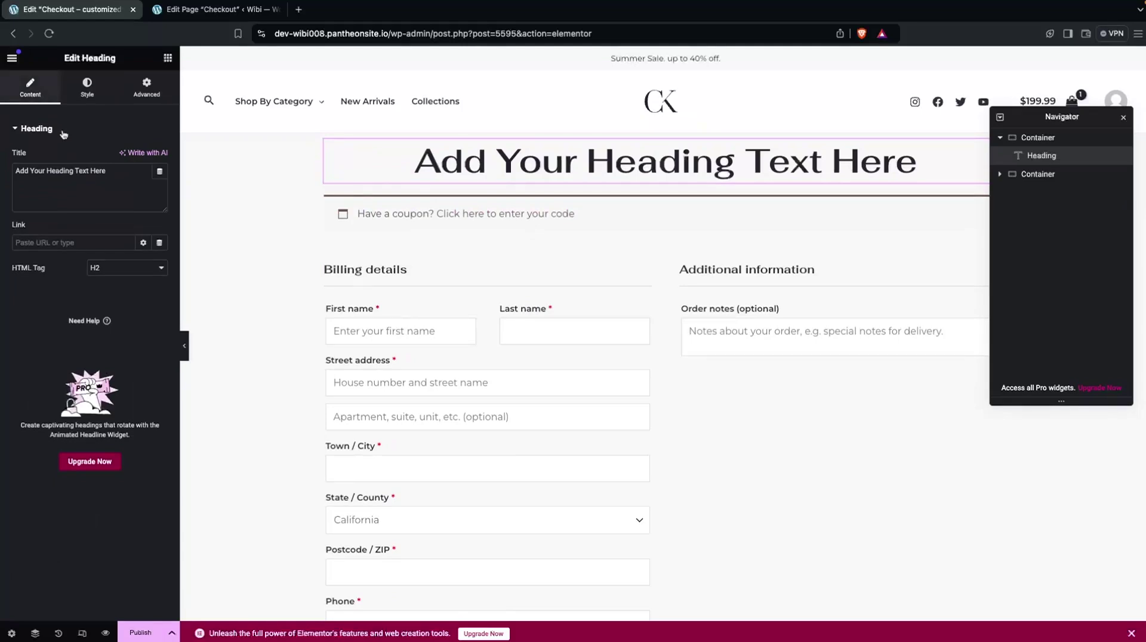
triple_click(119, 184)
type("Checkout")
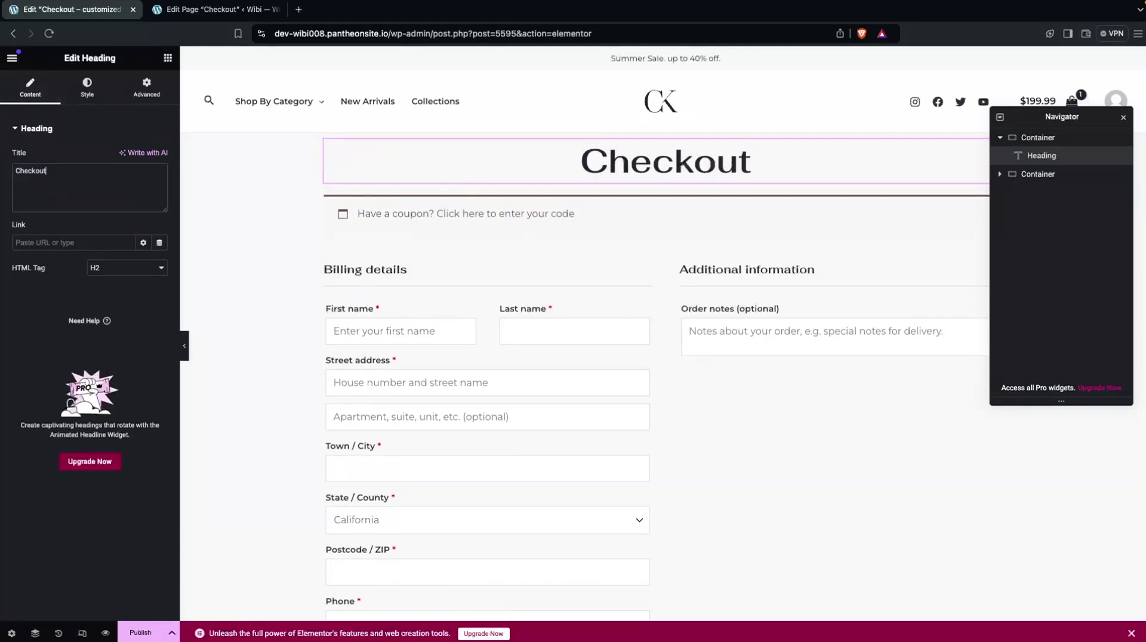
left_click(87, 87)
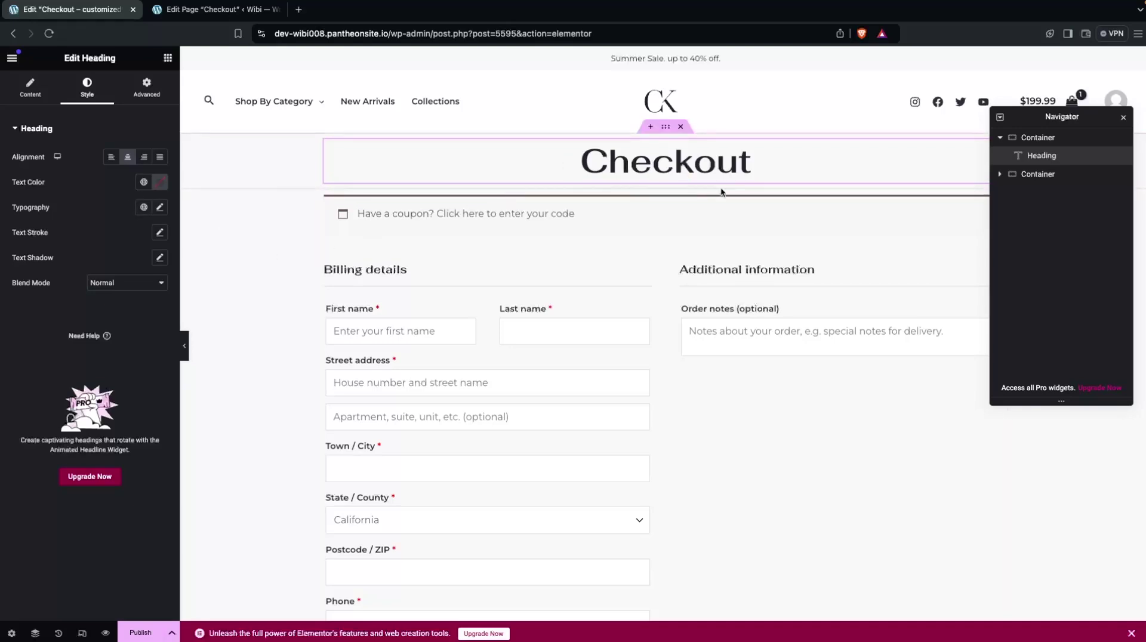
Step: Give the heading container a 300 px minimum height with the heading vertically centred
left_click(1035, 139)
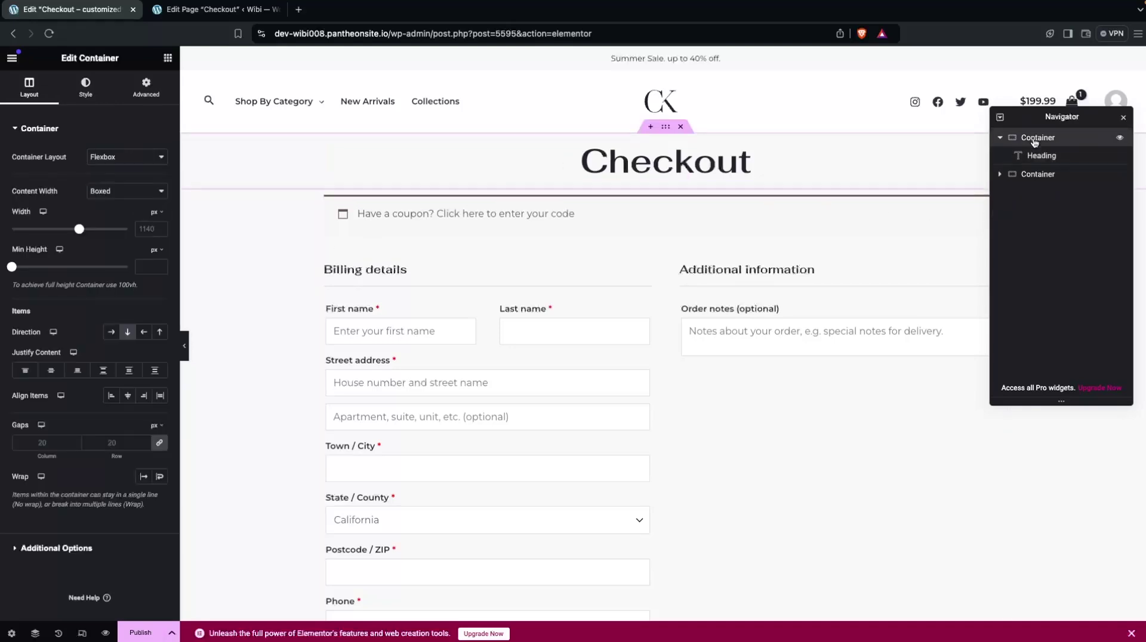
left_click(143, 267)
type("300")
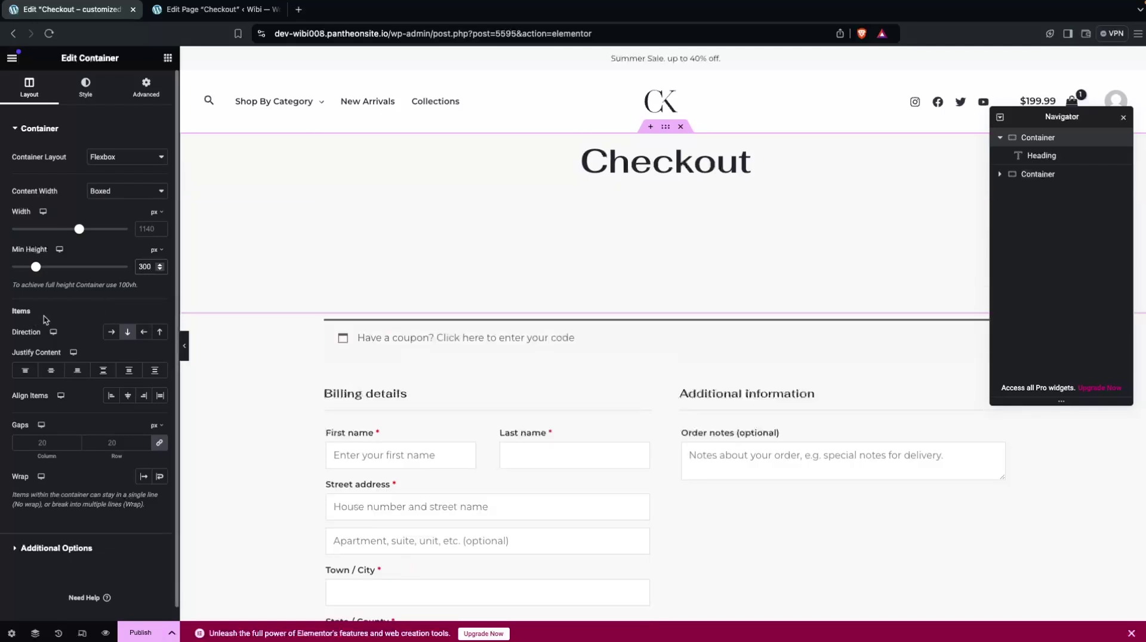
left_click(60, 374)
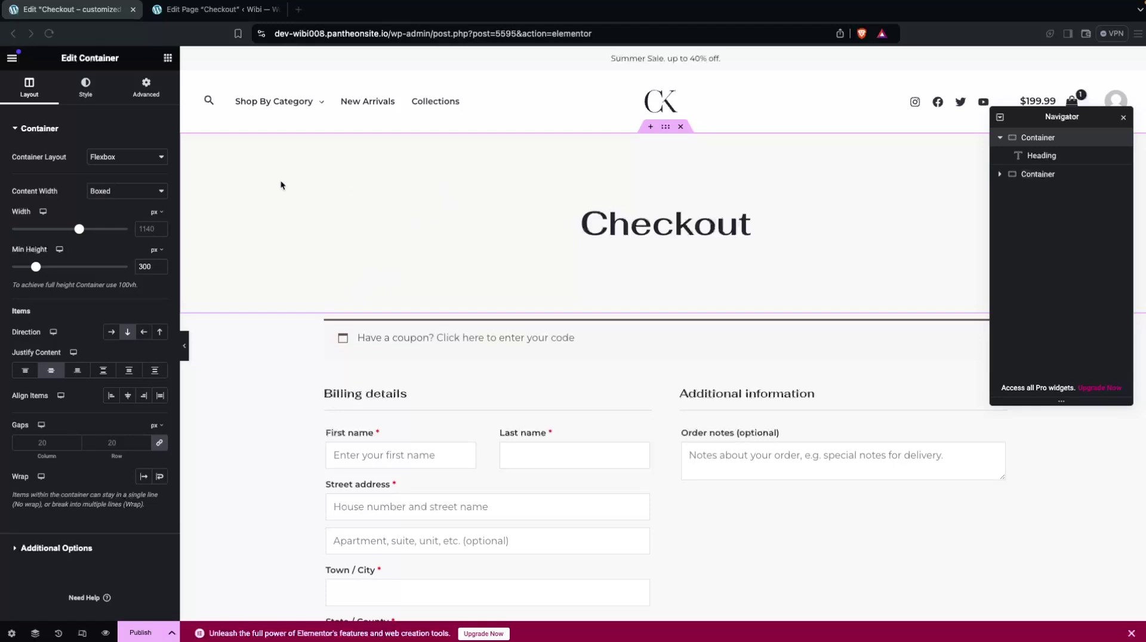
Step: Set the banner container's Classic background colour to navy #000B55
left_click(99, 96)
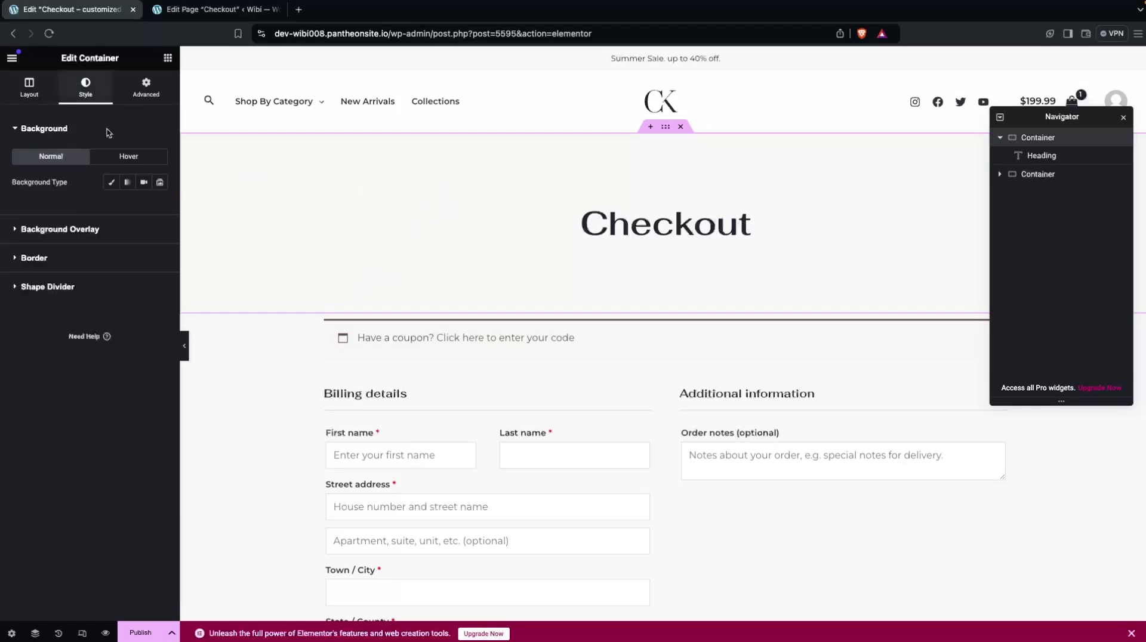
left_click(113, 183)
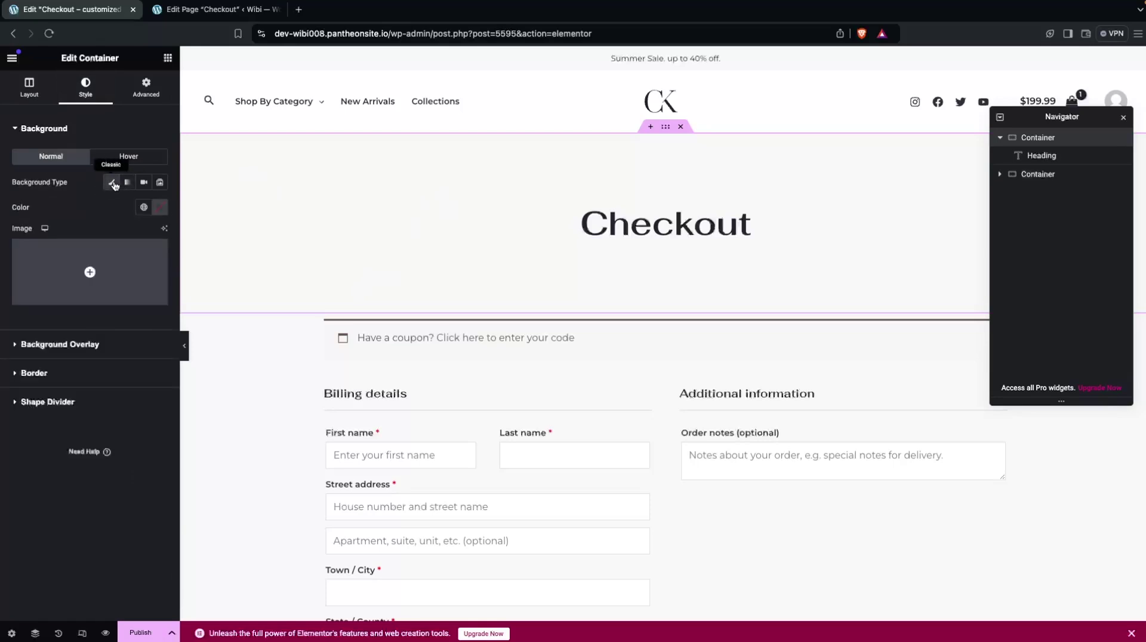
left_click(160, 207)
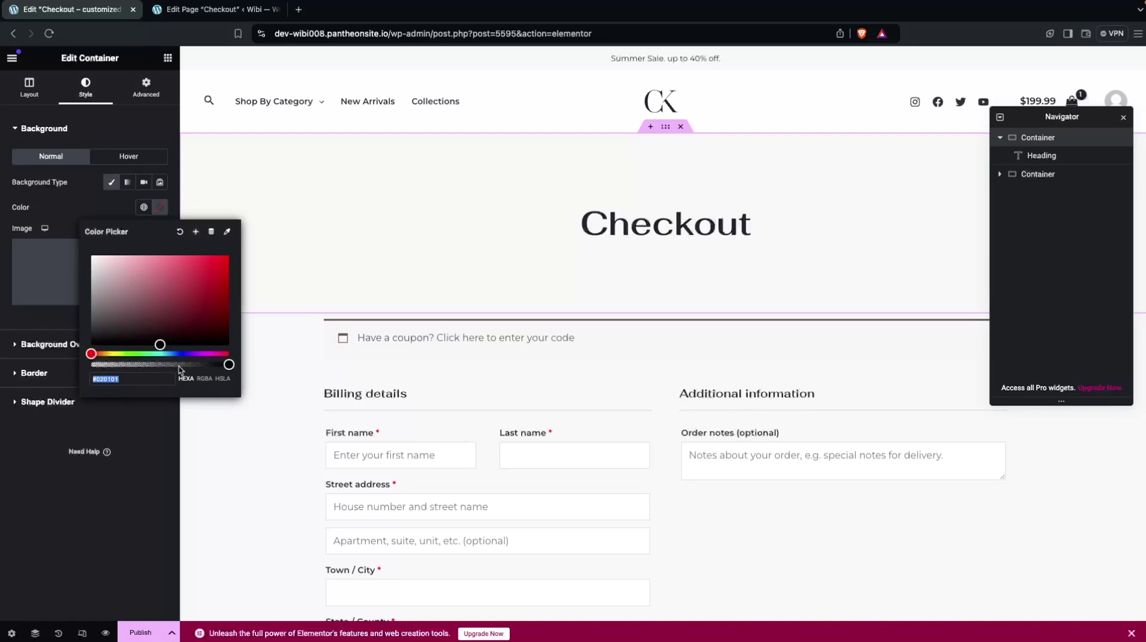
type("#000B55")
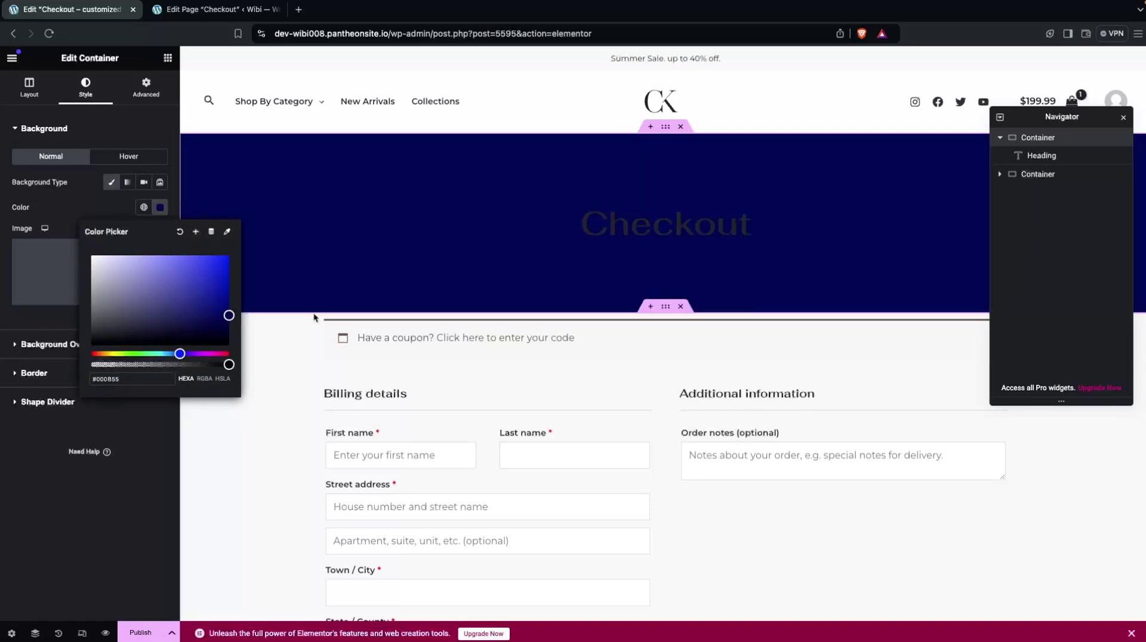
Step: Make the Checkout heading white (#FFFFFF), then select the form container's Advanced settings
left_click(652, 216)
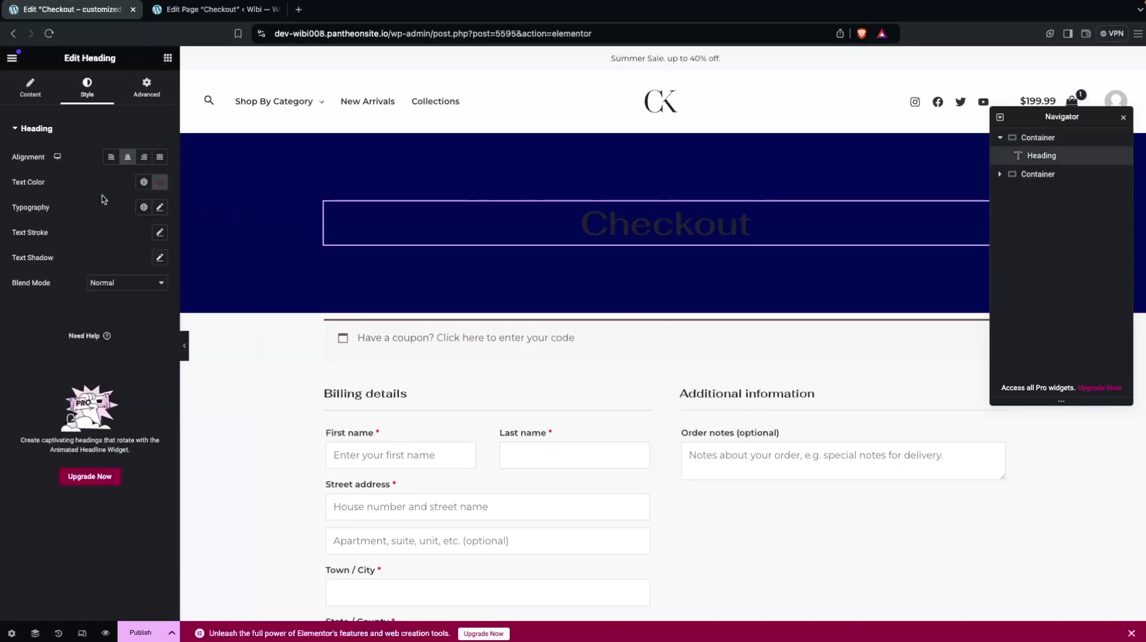
left_click(165, 182)
left_click_drag(119, 271, 73, 212)
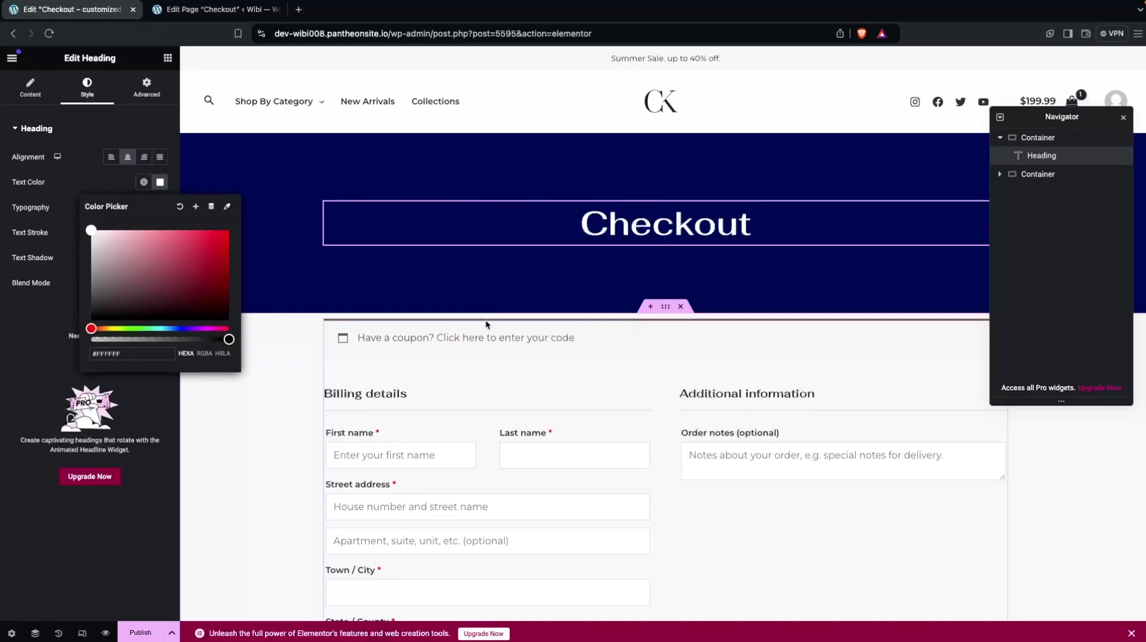
left_click(667, 312)
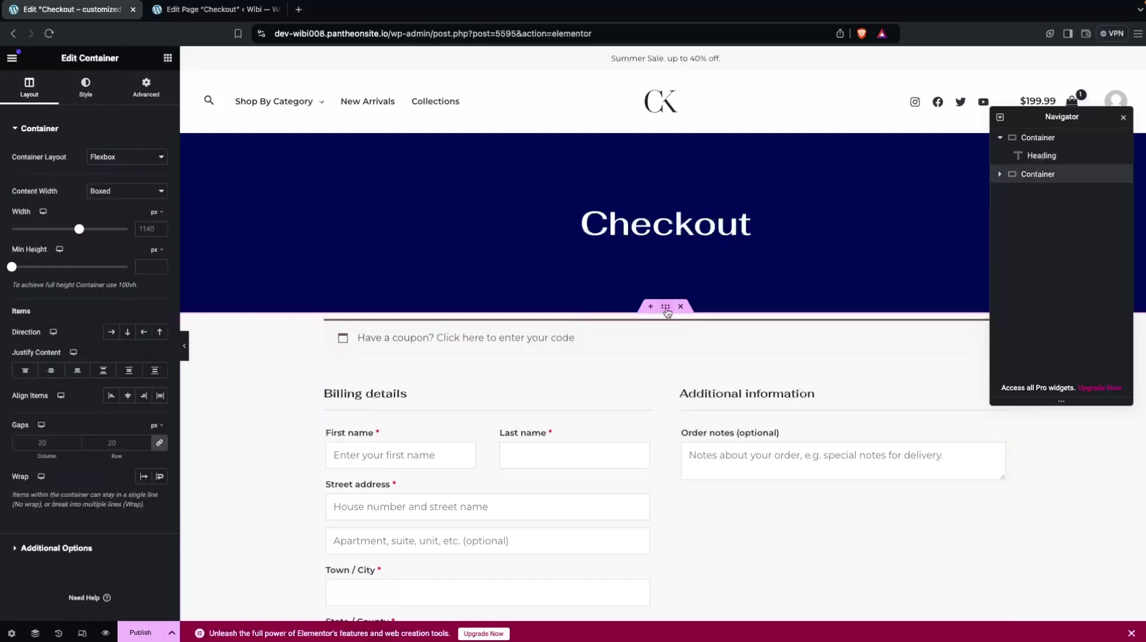
left_click(145, 90)
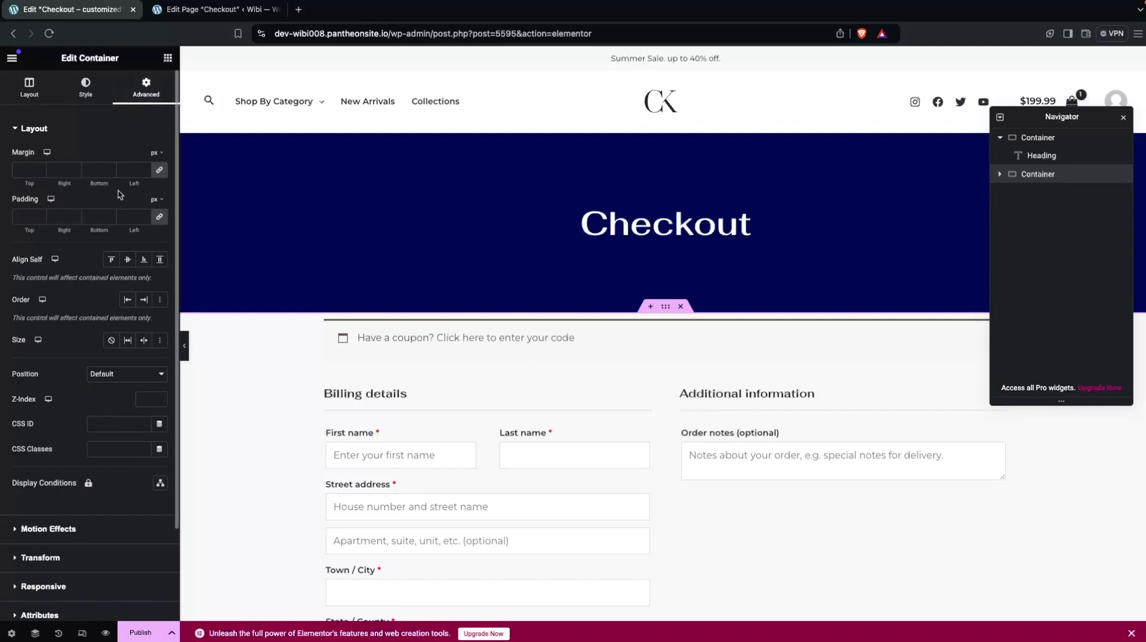
Step: Give the checkout form container an 80 px top margin and publish the page
left_click(159, 170)
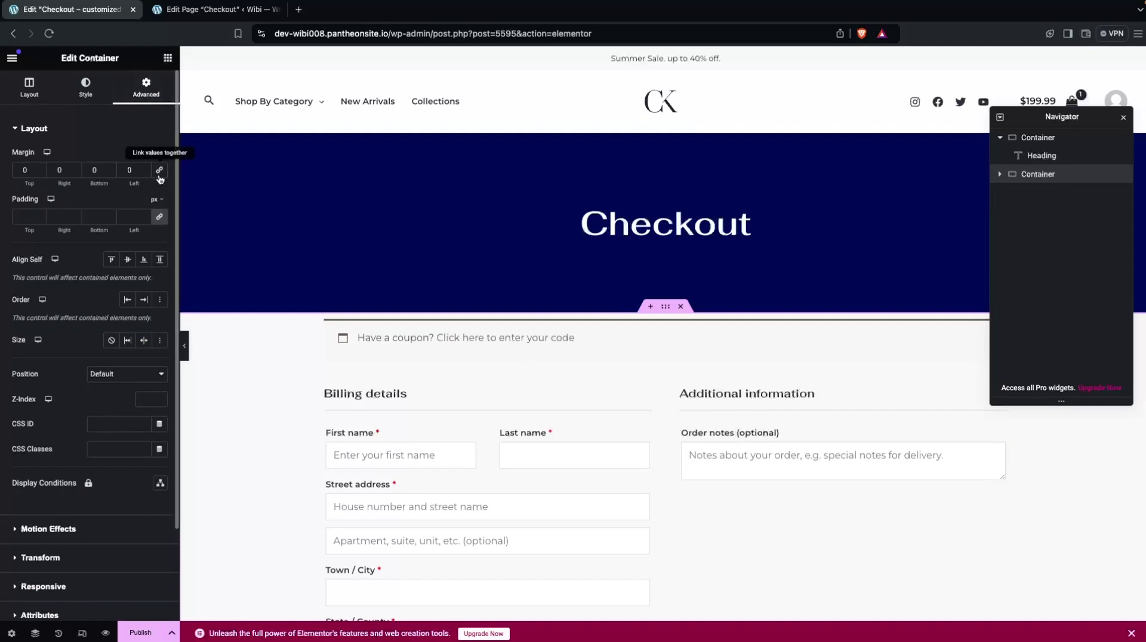
left_click(25, 170)
type("50")
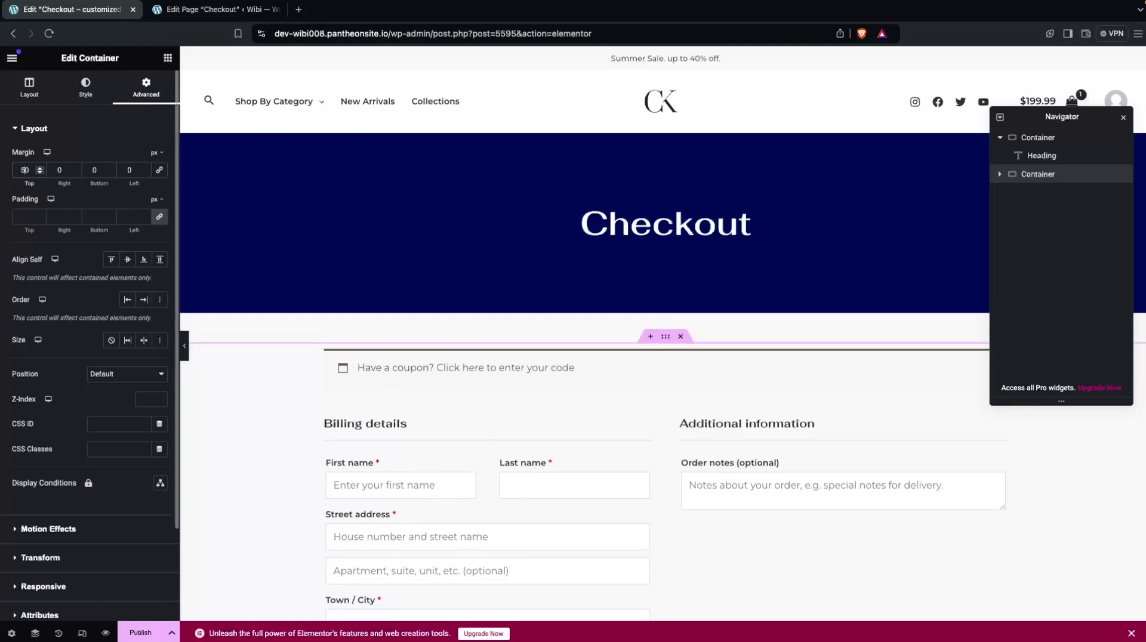
key("BackSpace")
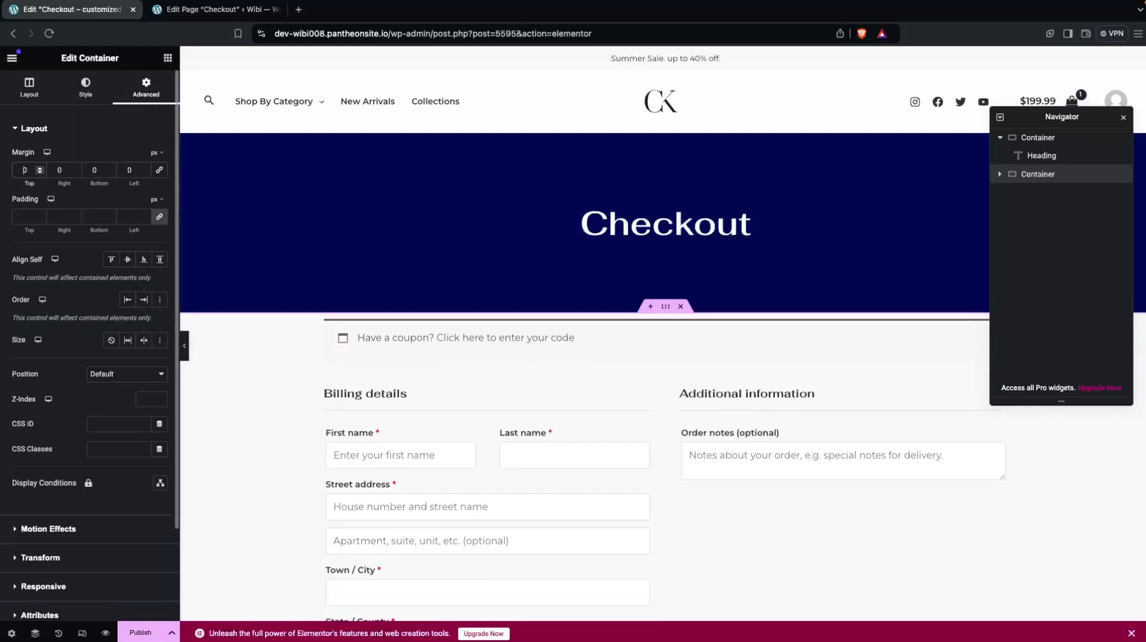
type("7")
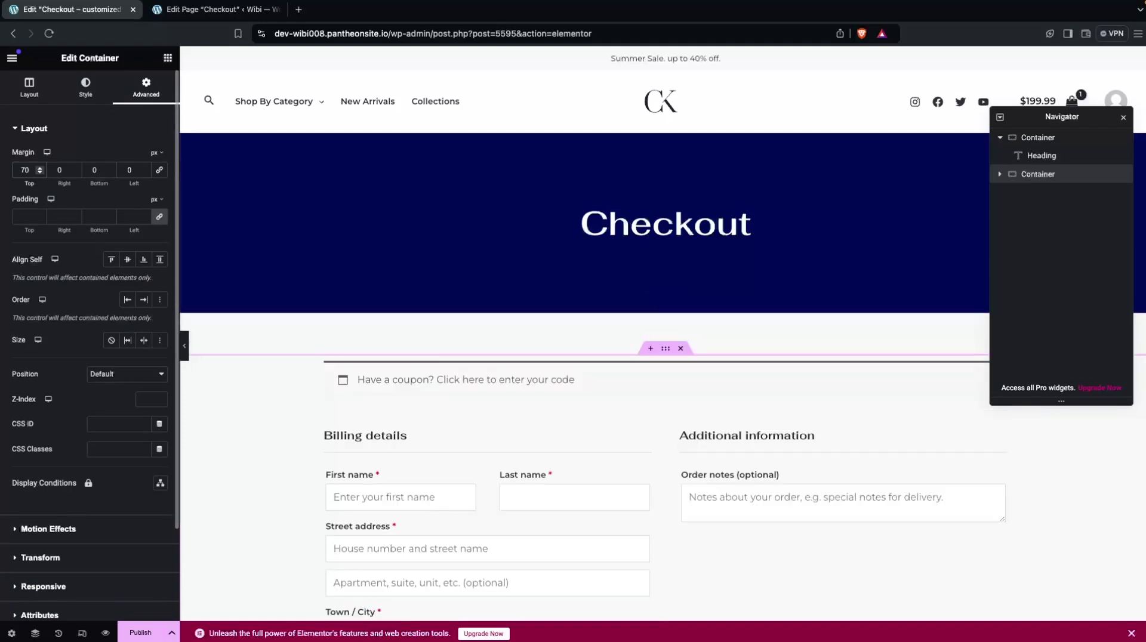
key("BackSpace")
type("8")
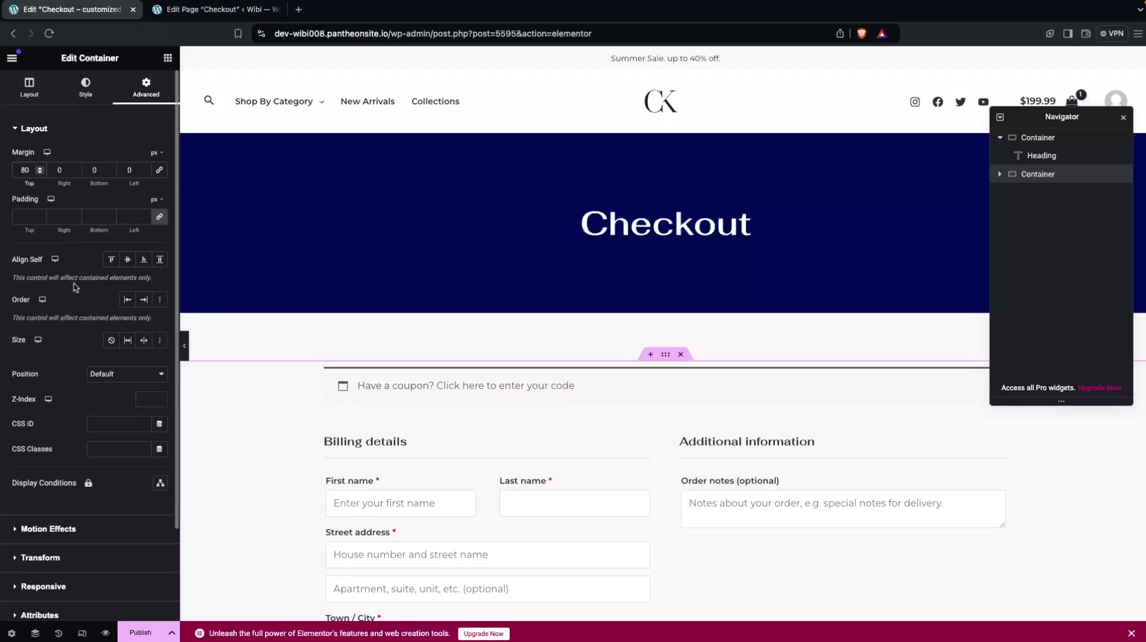
key("ctrl+s")
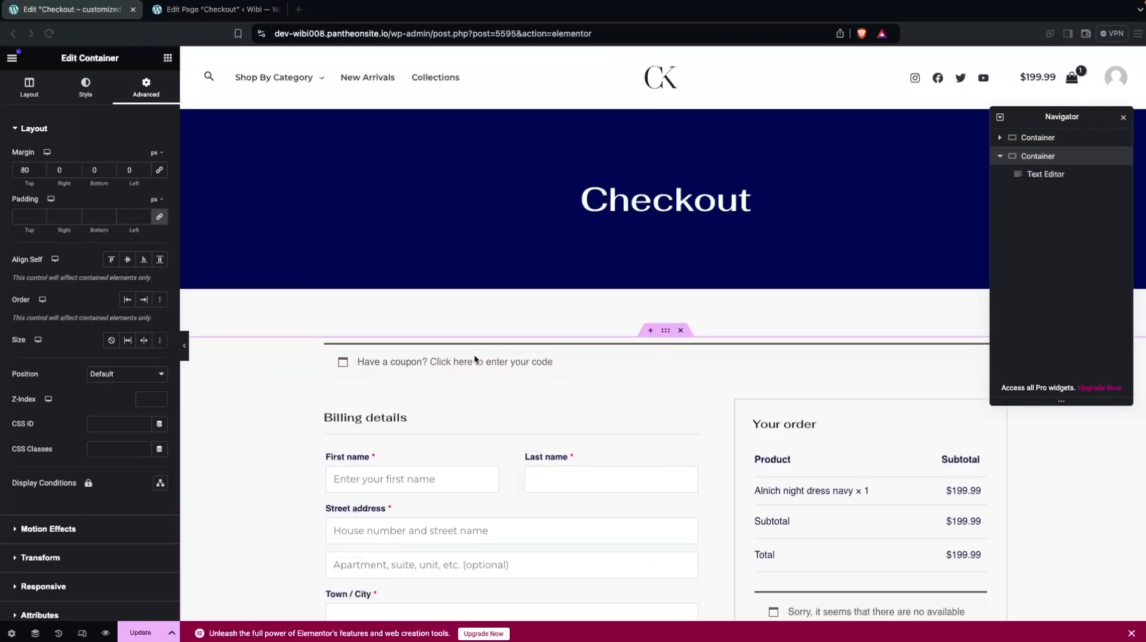
Step: Select the Text Editor widget holding the checkout form and show its Advanced settings
left_click(1045, 175)
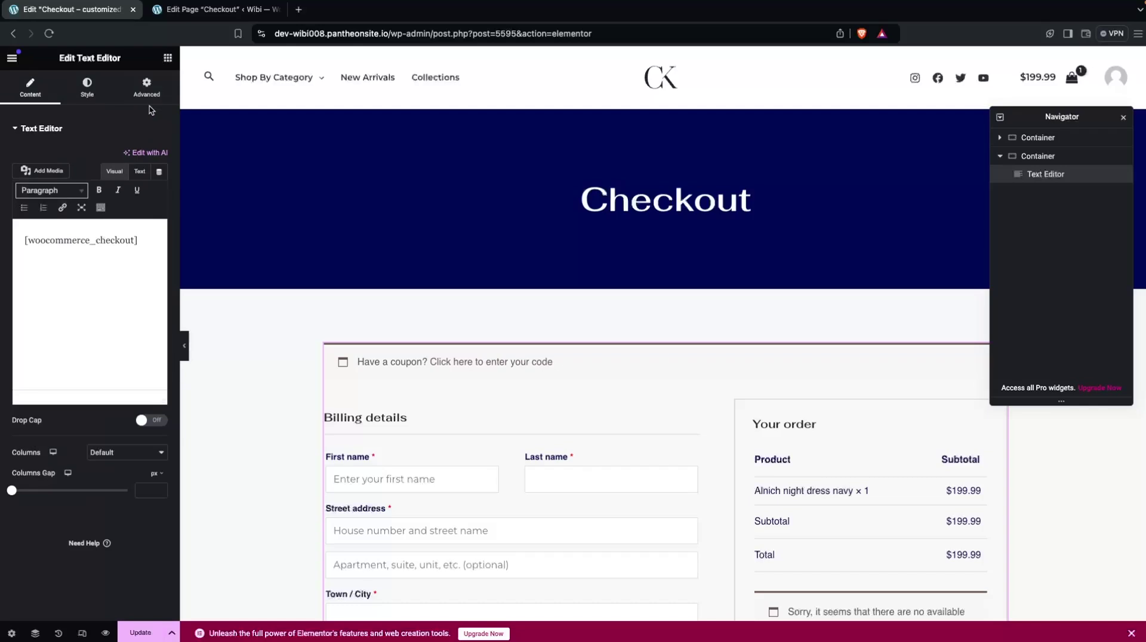
left_click(148, 88)
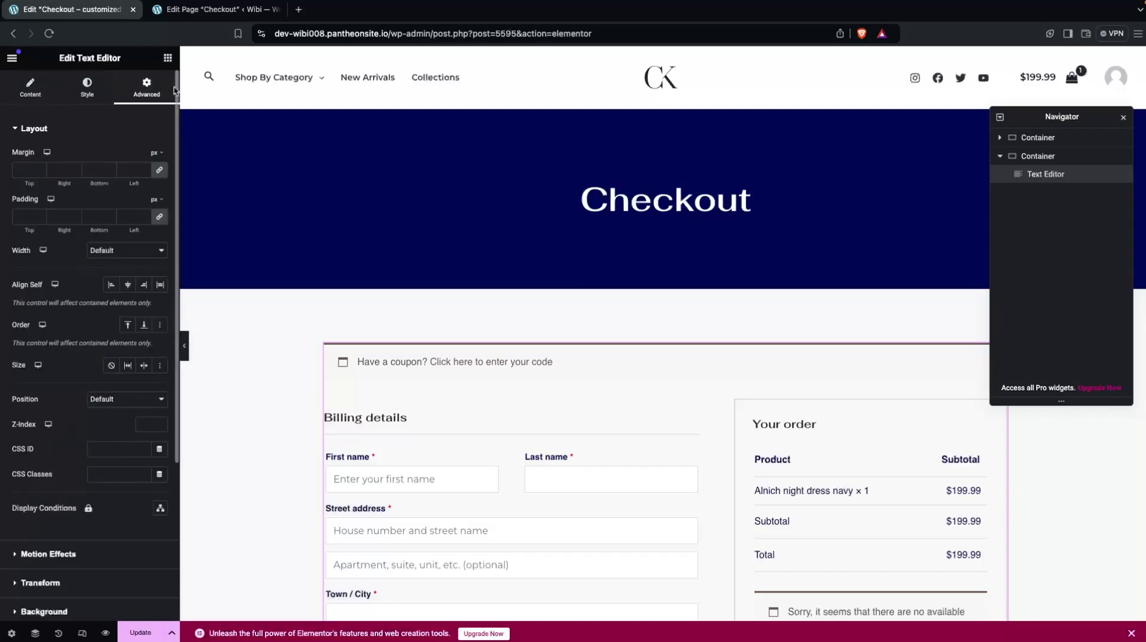
scroll(48, 391, "down", 4)
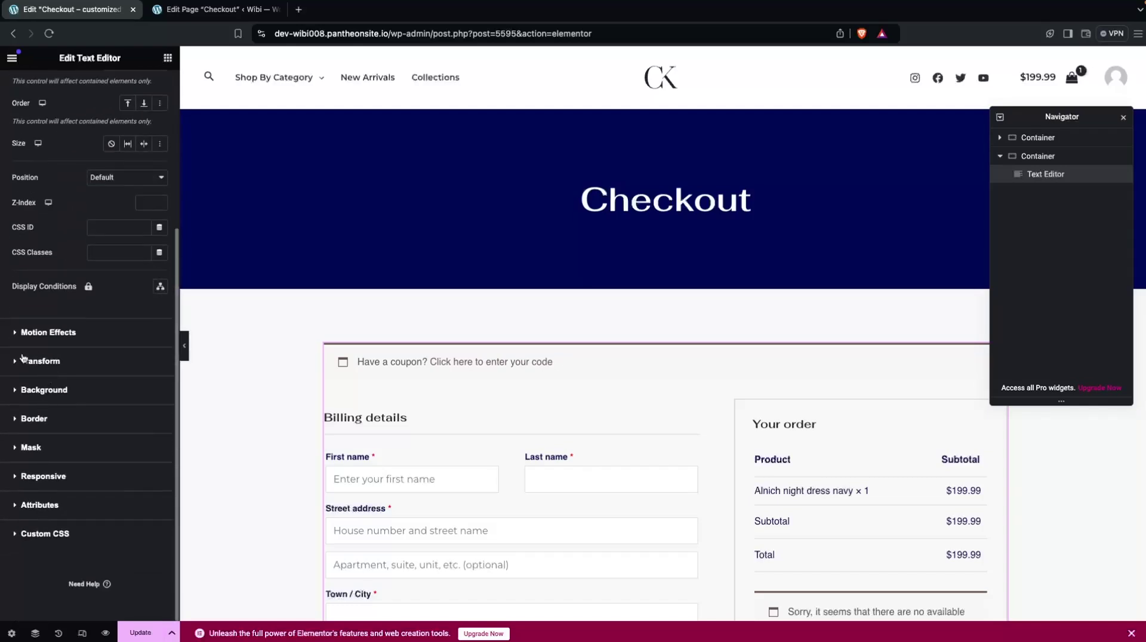
Step: Give the checkout form box a Classic background using the Primary preset colour
left_click(15, 392)
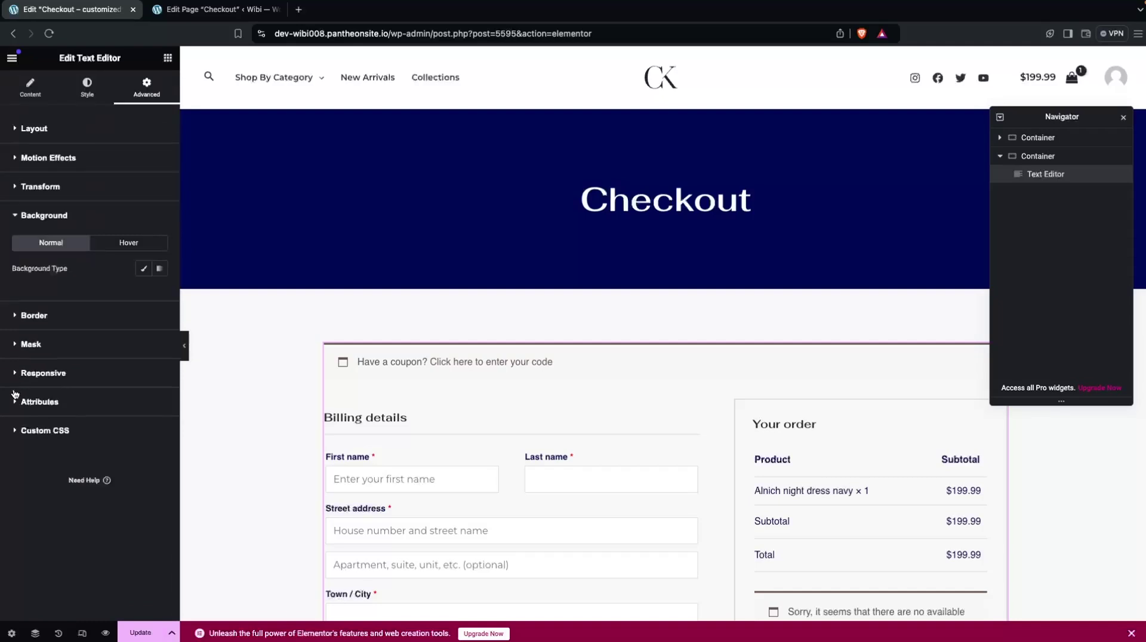
left_click(143, 270)
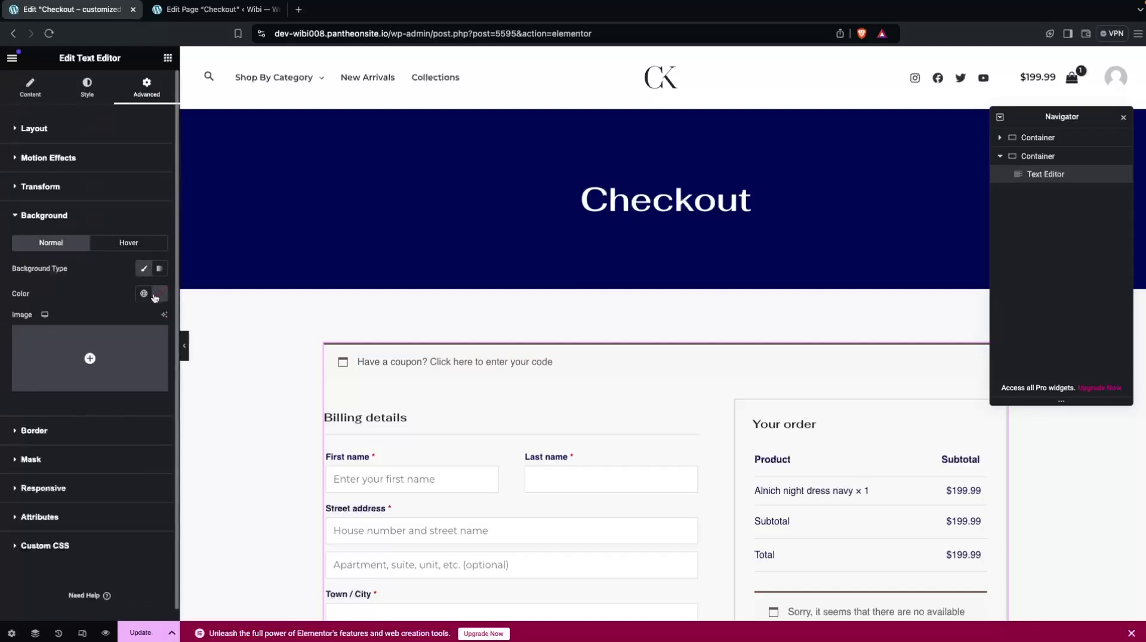
left_click(144, 295)
left_click(55, 349)
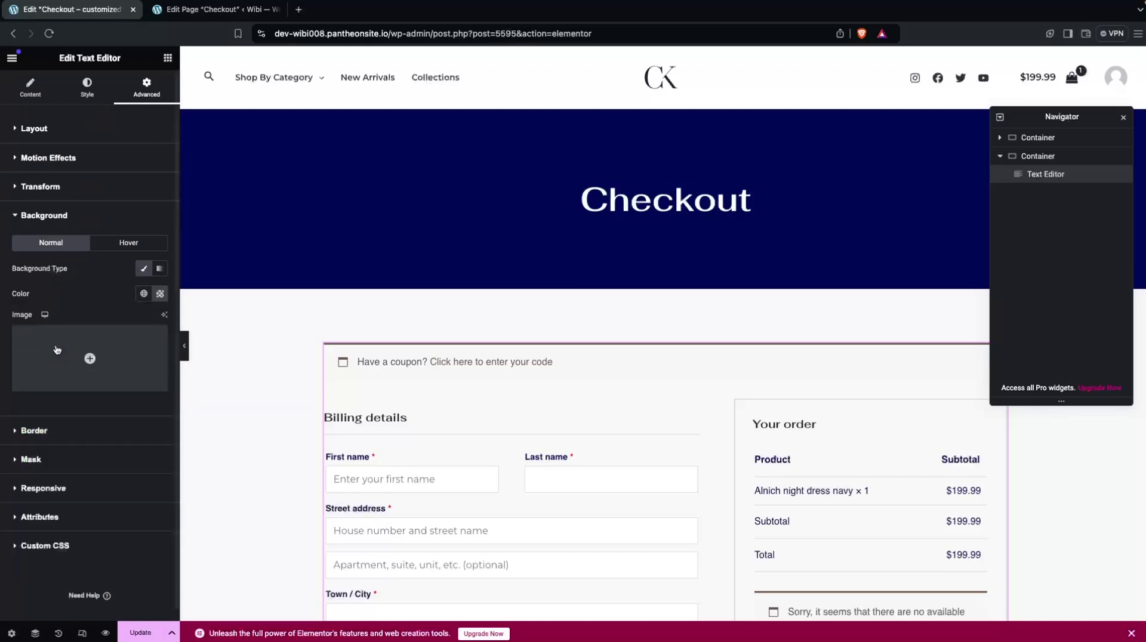
Step: Lighten the form box colour to a pale lavender-blue around #DFE8FC
left_click(160, 293)
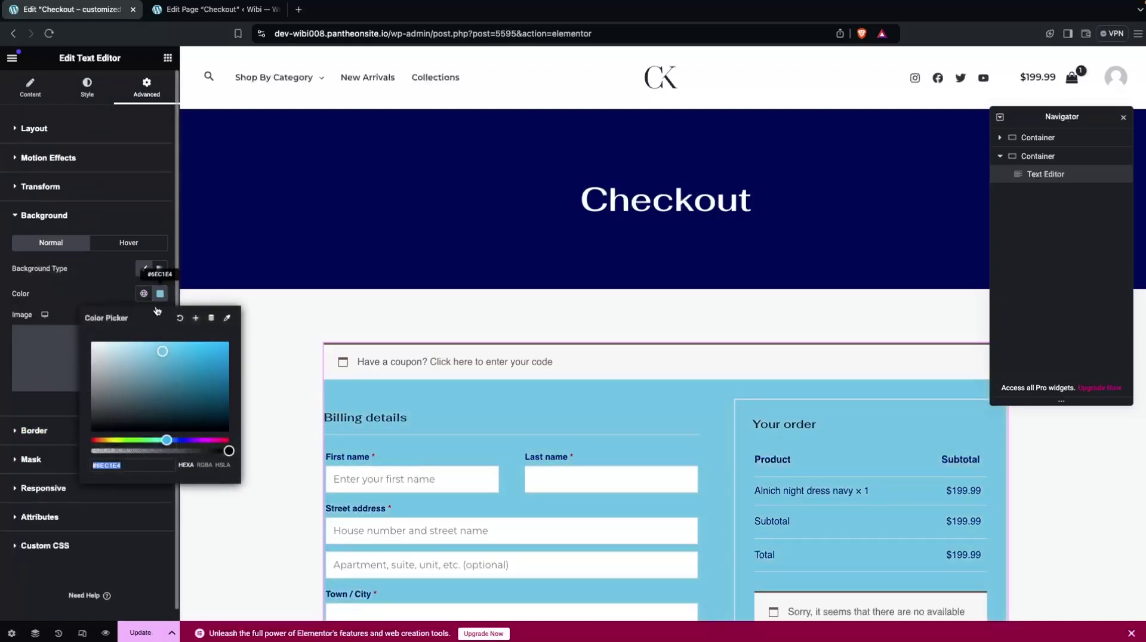
left_click_drag(165, 358, 97, 340)
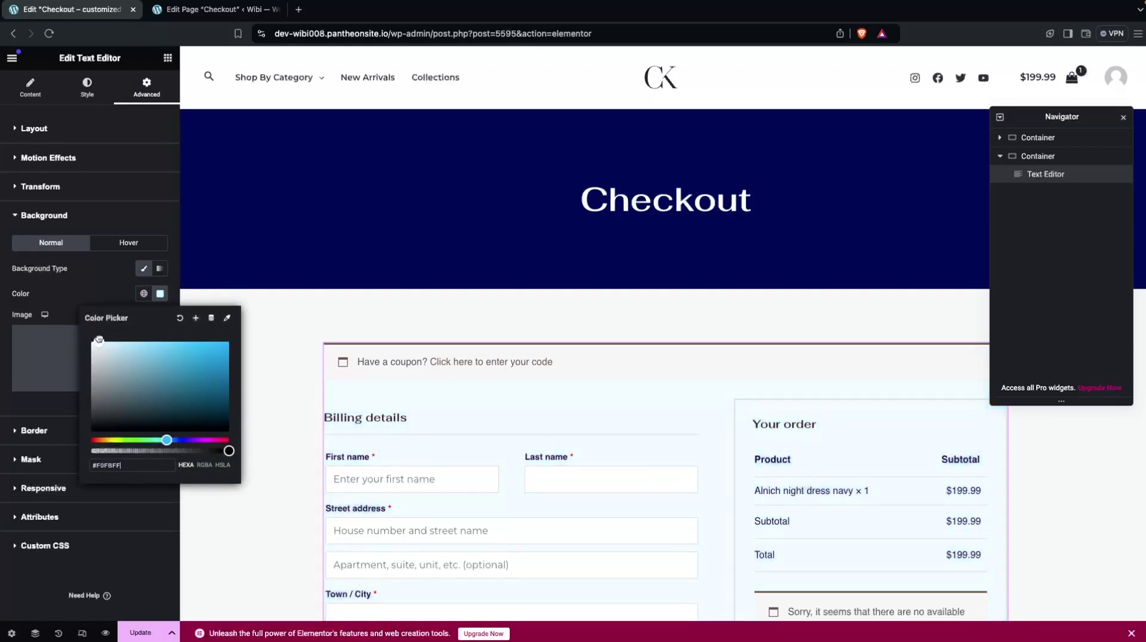
left_click_drag(166, 439, 175, 441)
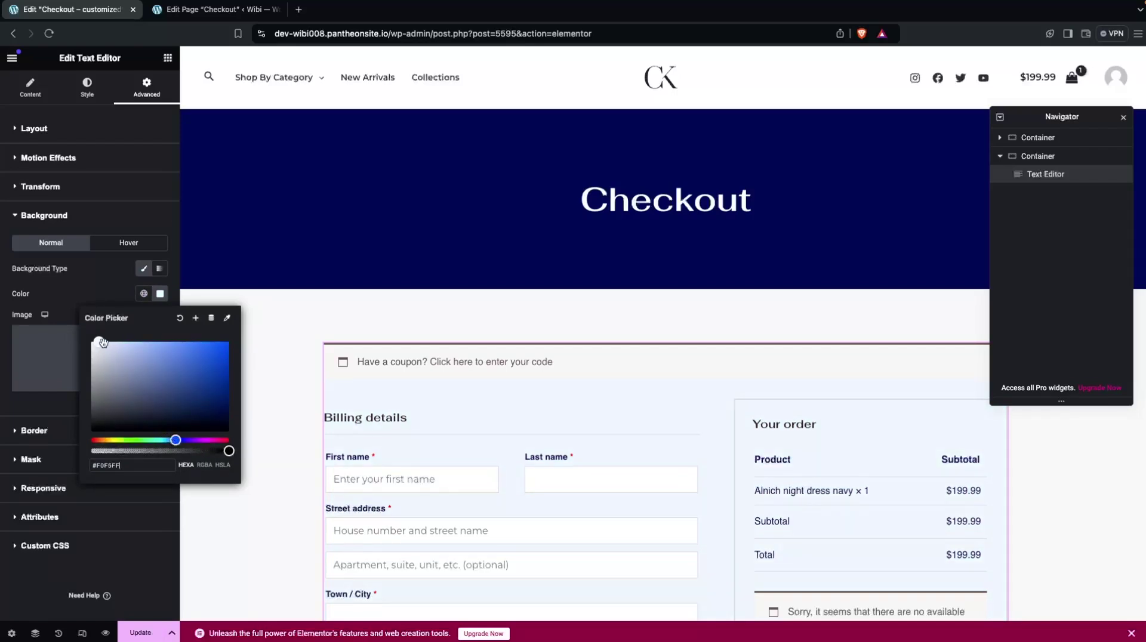
left_click_drag(99, 342, 107, 343)
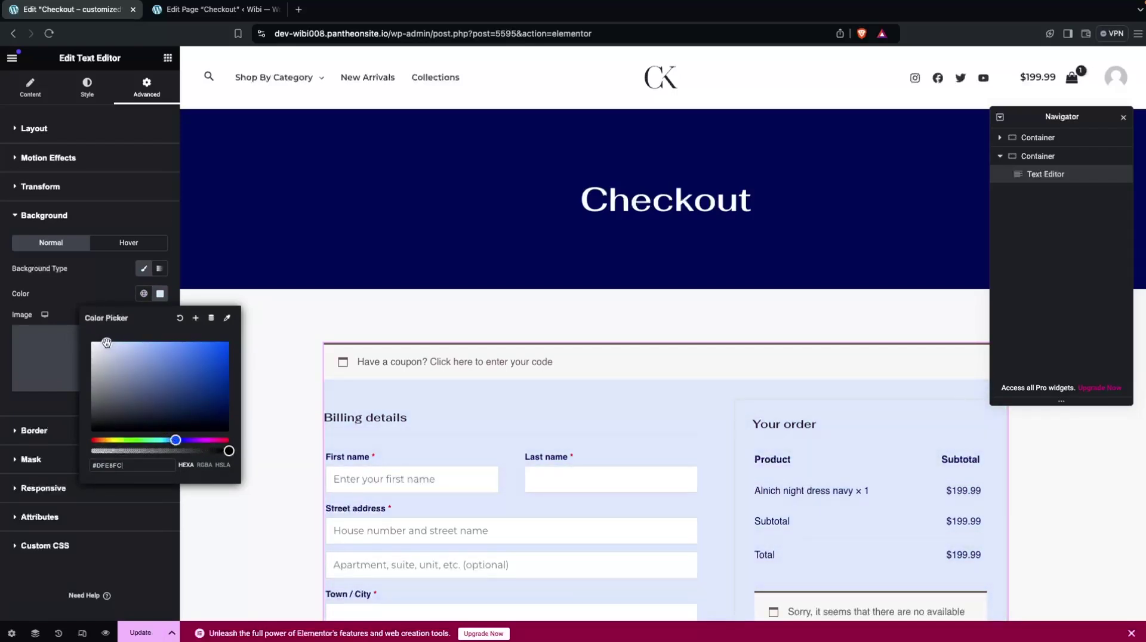
left_click(58, 285)
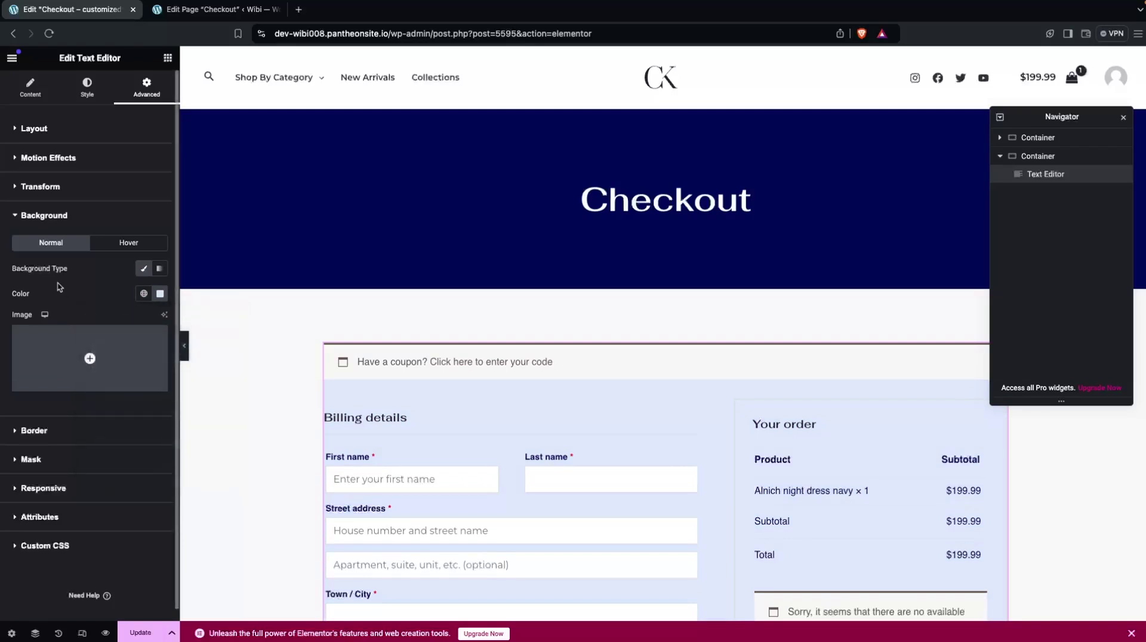
left_click(34, 440)
Step: Give the checkout box a Solid border type with 0 border width
left_click(127, 301)
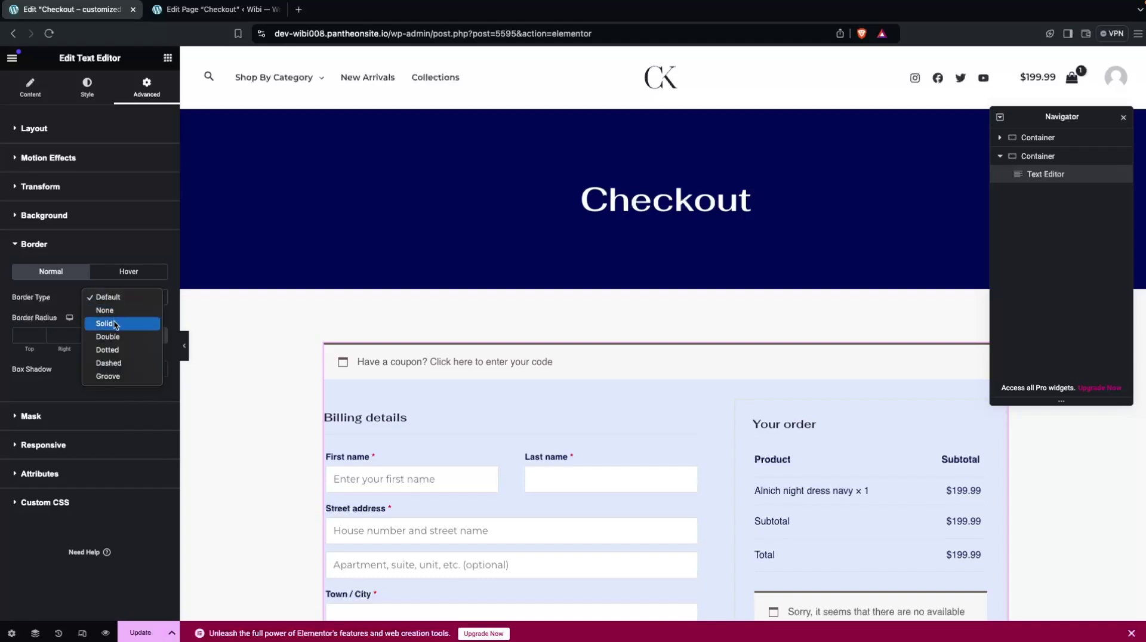
left_click(115, 324)
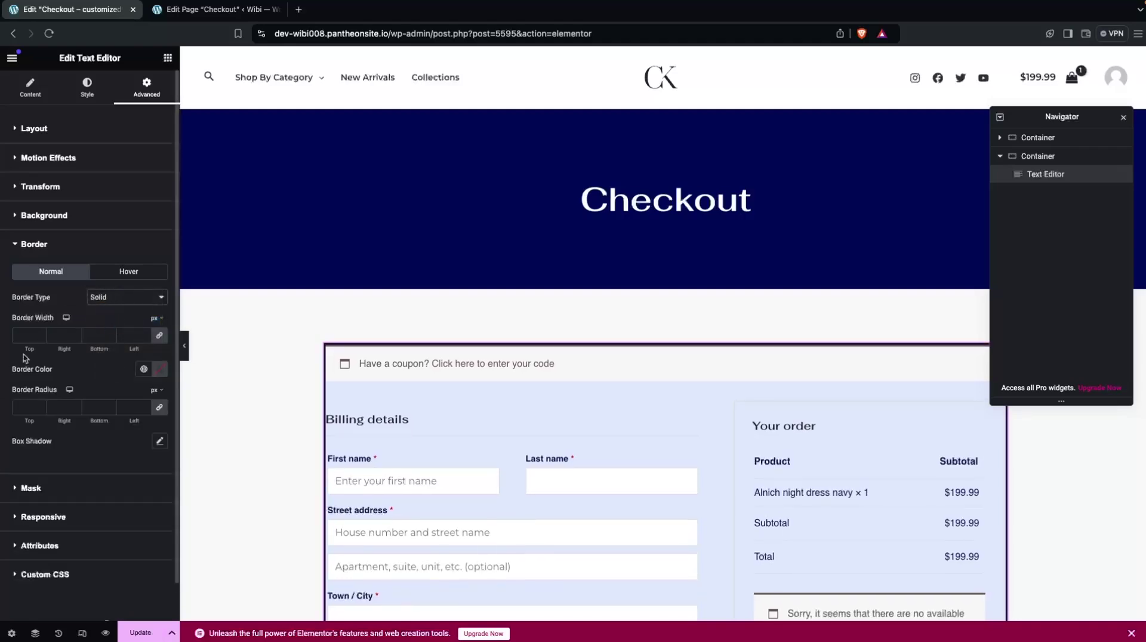
left_click(26, 335)
type("0")
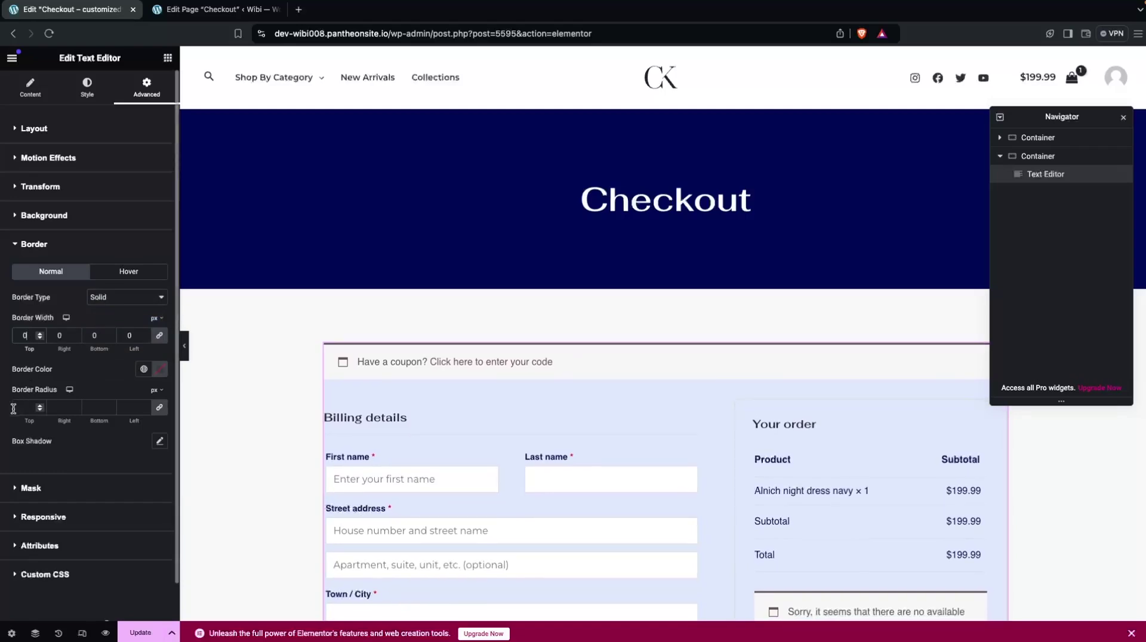
scroll(329, 484, "down", 10)
scroll(329, 483, "up", 3)
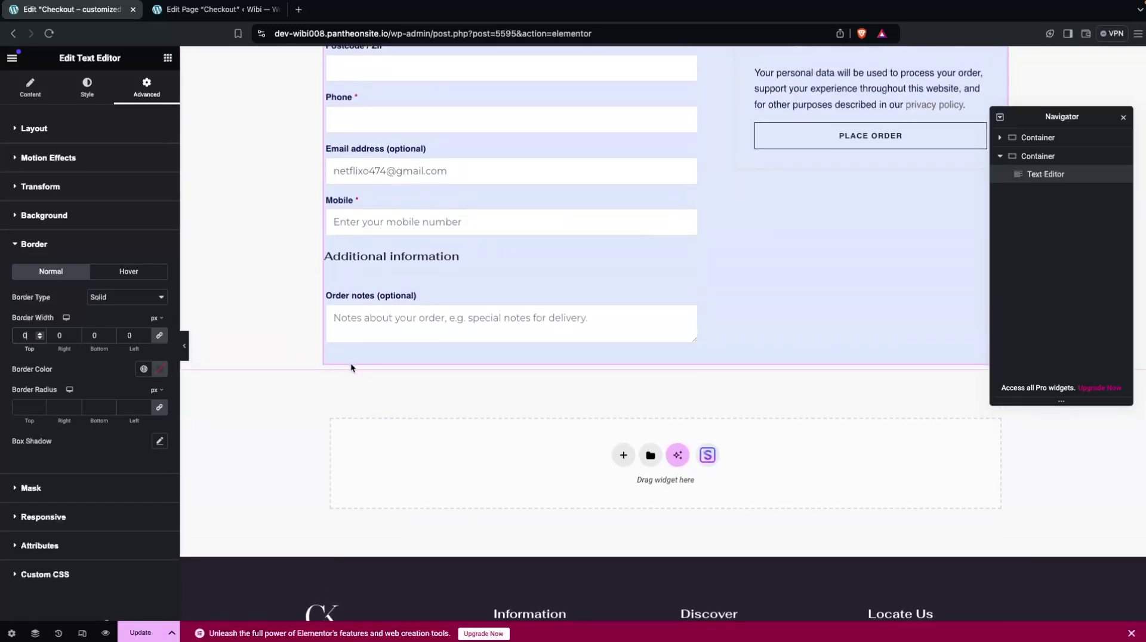
Step: Round the checkout box corners with a 20 px border radius
left_click(31, 409)
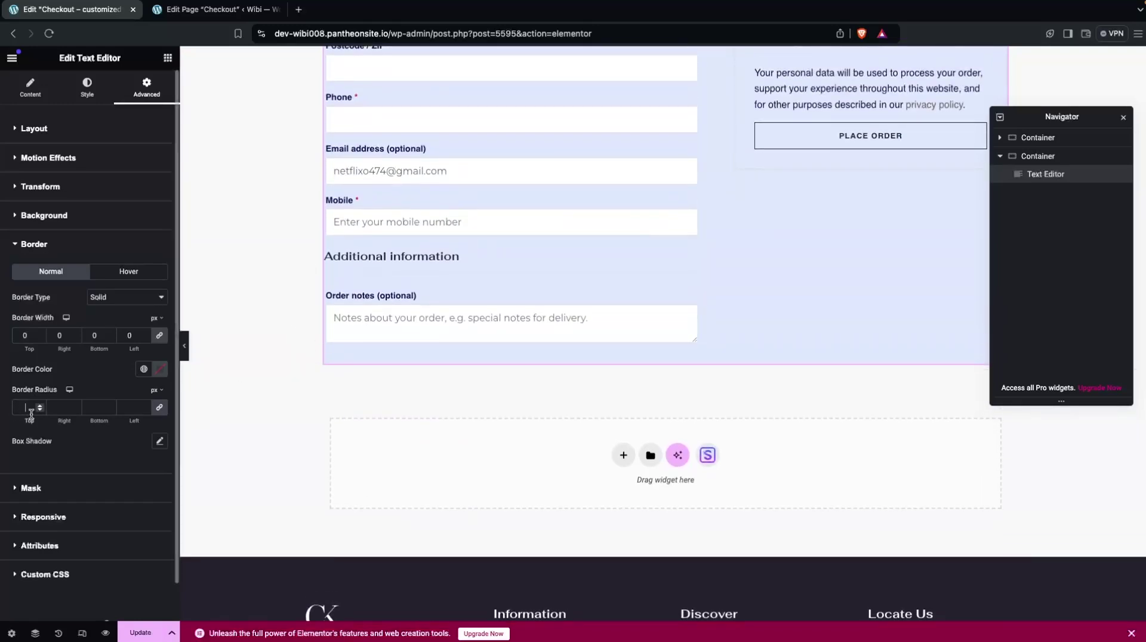
type("50")
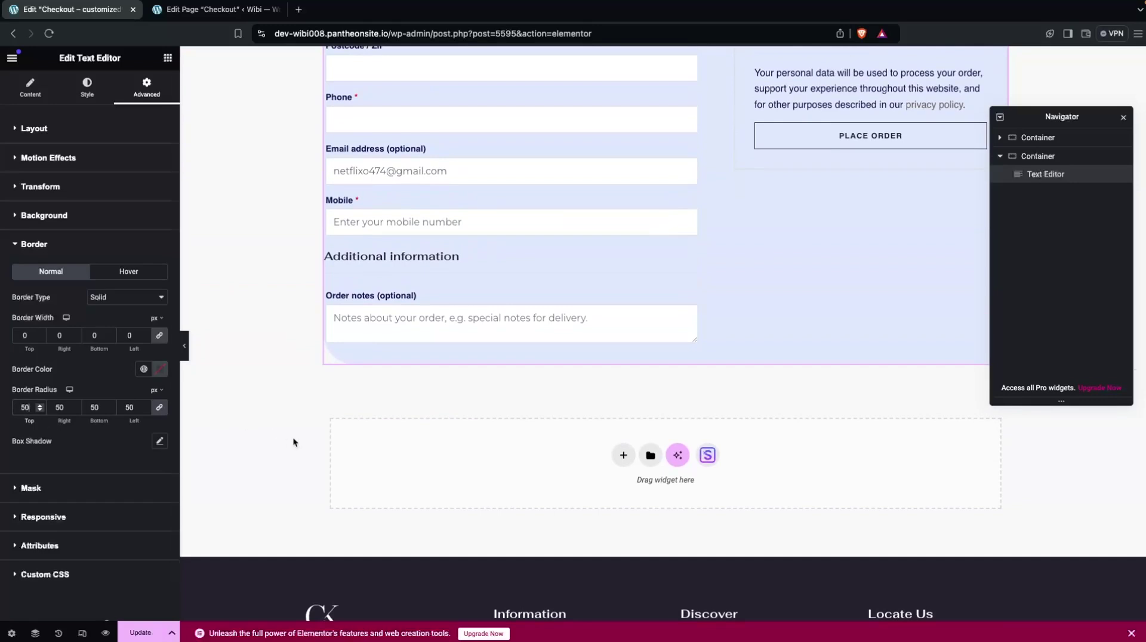
key("BackSpace")
key("BackSpace")
type("04")
key("BackSpace")
type("2")
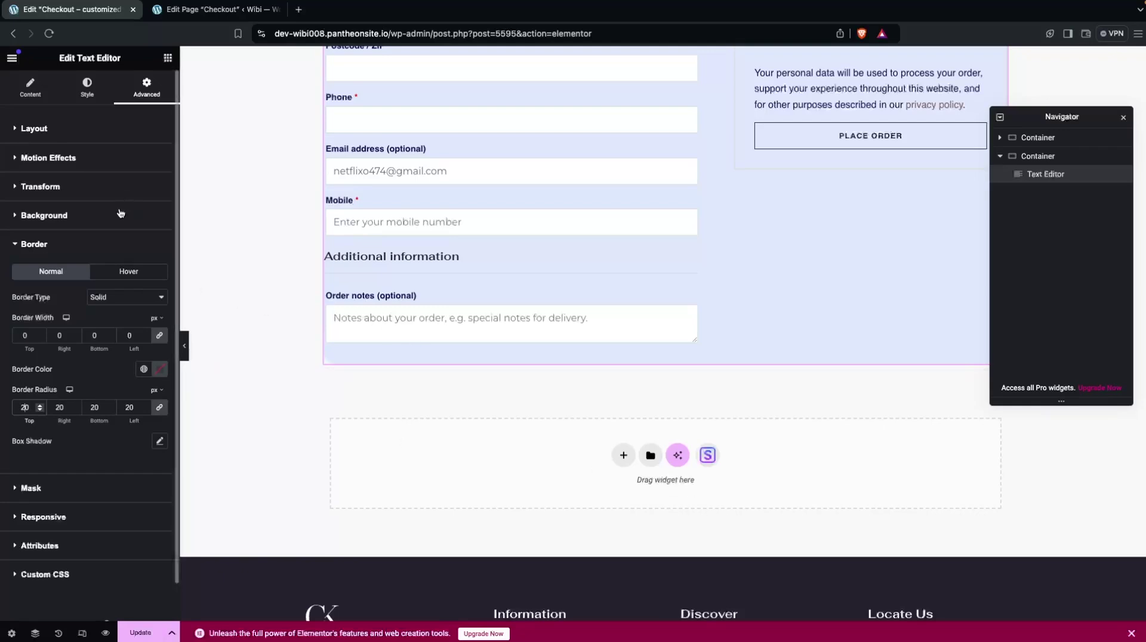
Step: Set the checkout box's linked padding to 50 px on every side
left_click(17, 130)
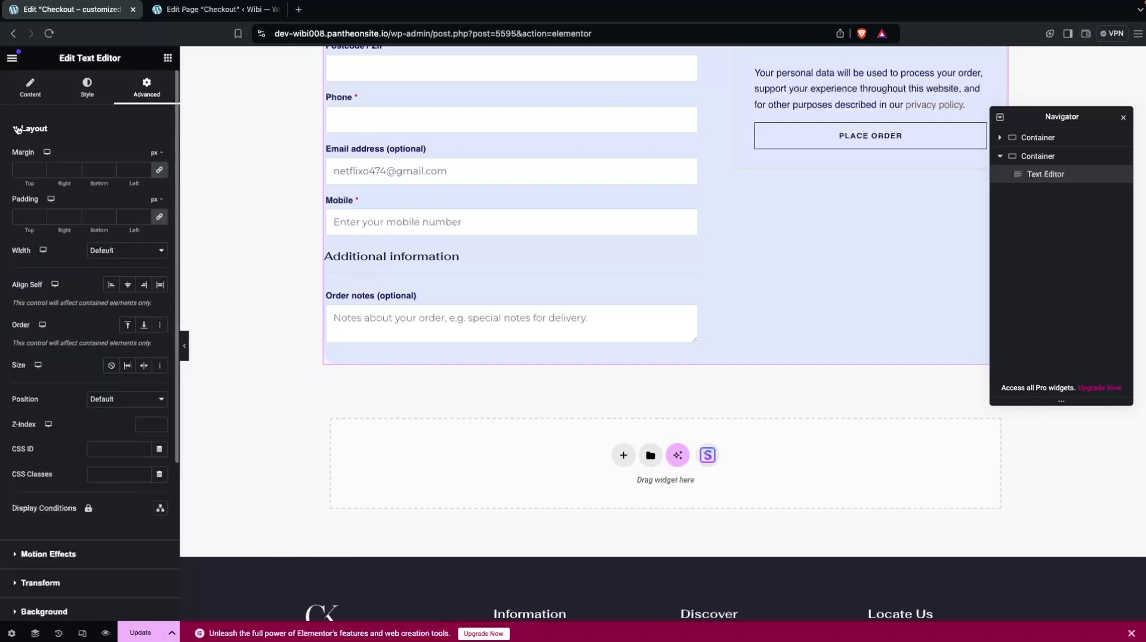
left_click(26, 216)
type("5")
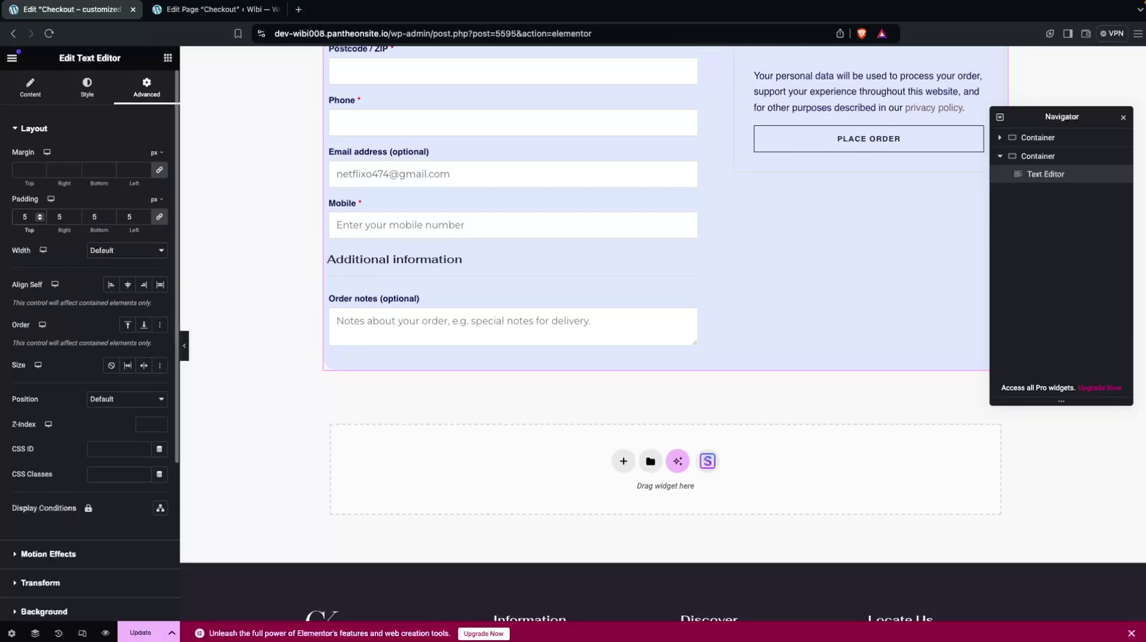
type("0")
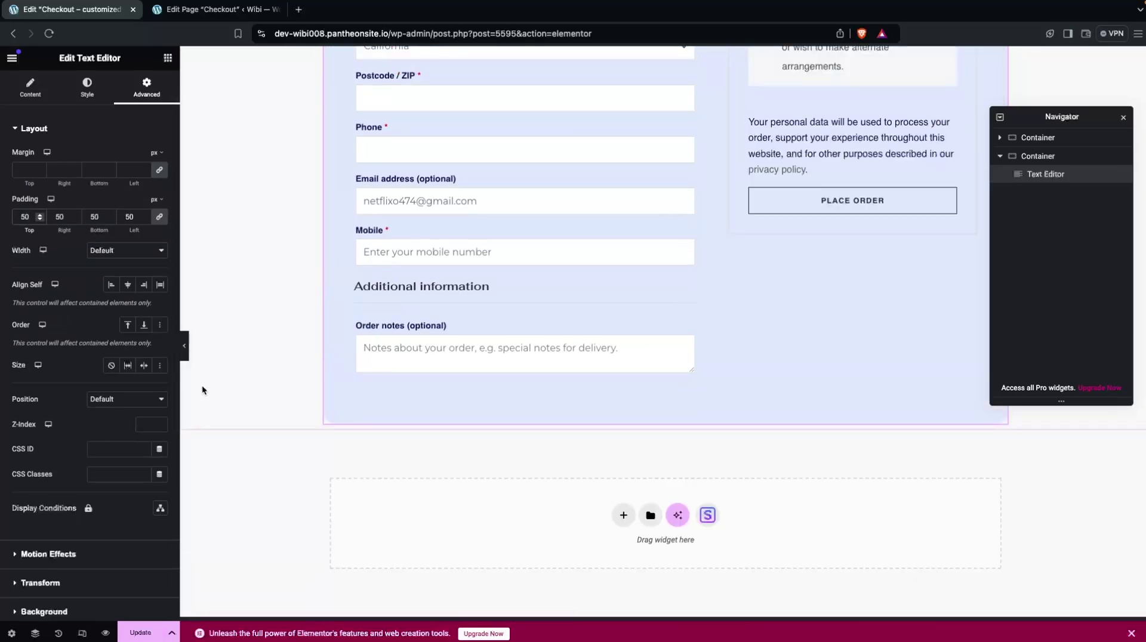
scroll(309, 331, "up", 10)
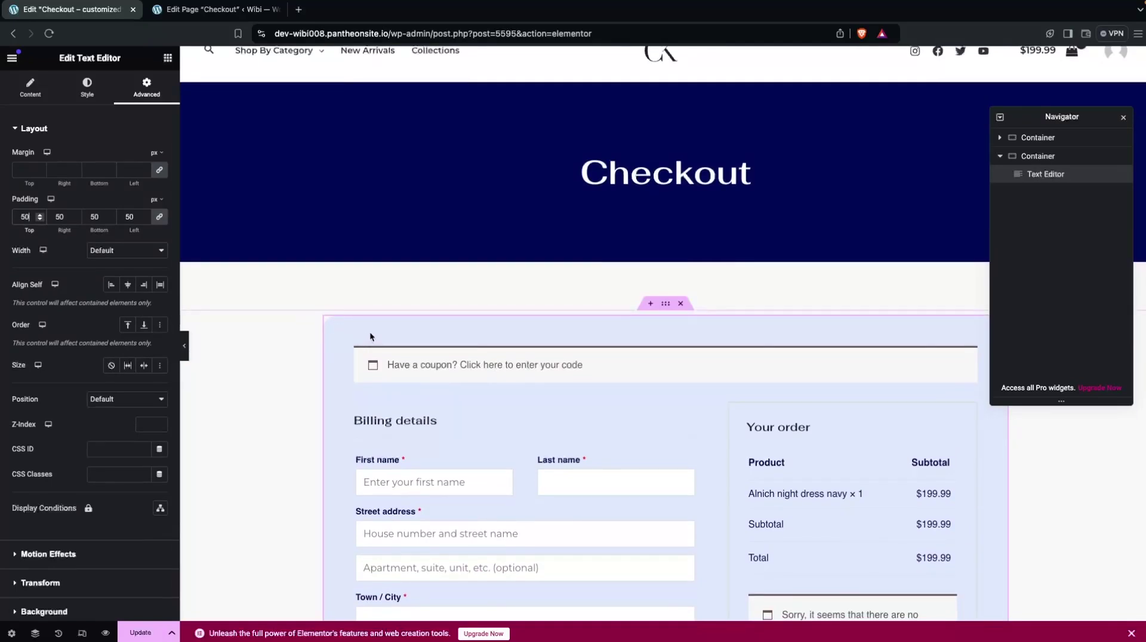
scroll(370, 331, "down", 2)
scroll(107, 280, "down", 4)
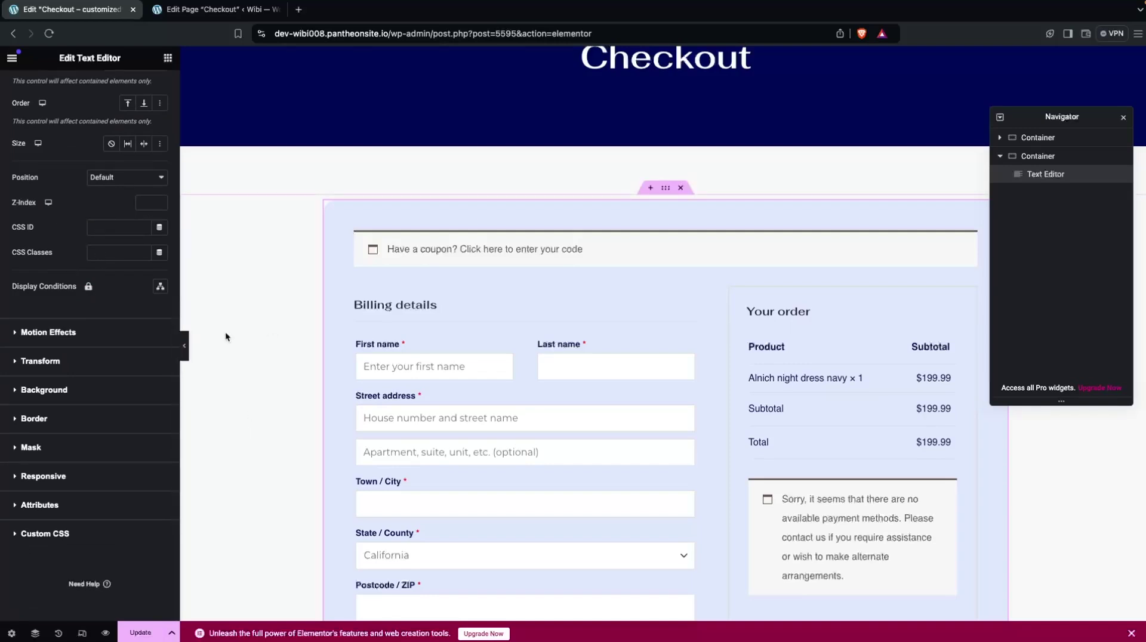
Step: Apply the default box shadow to the checkout box: 0 offsets, 10 blur, 0 spread
left_click(17, 420)
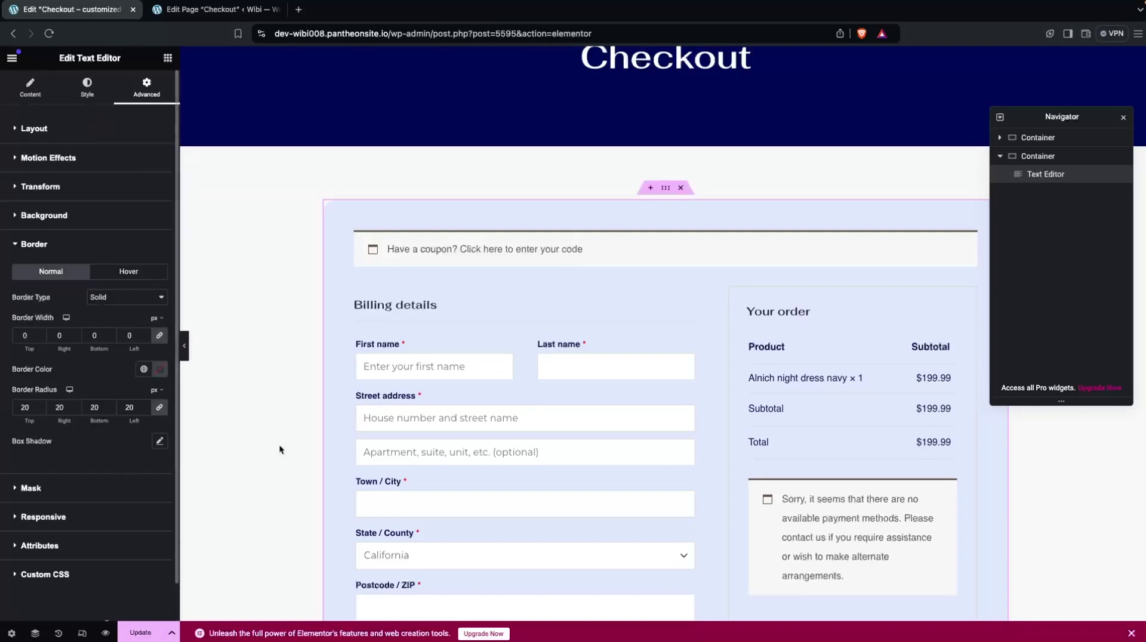
scroll(281, 445, "down", 10)
scroll(293, 448, "up", 1)
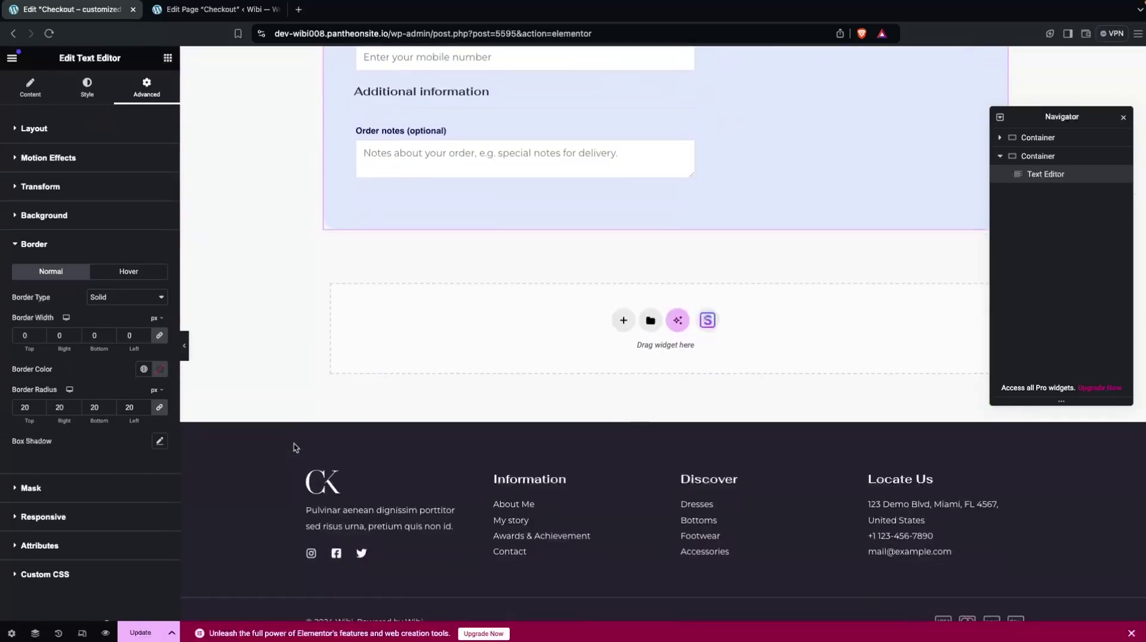
left_click(159, 441)
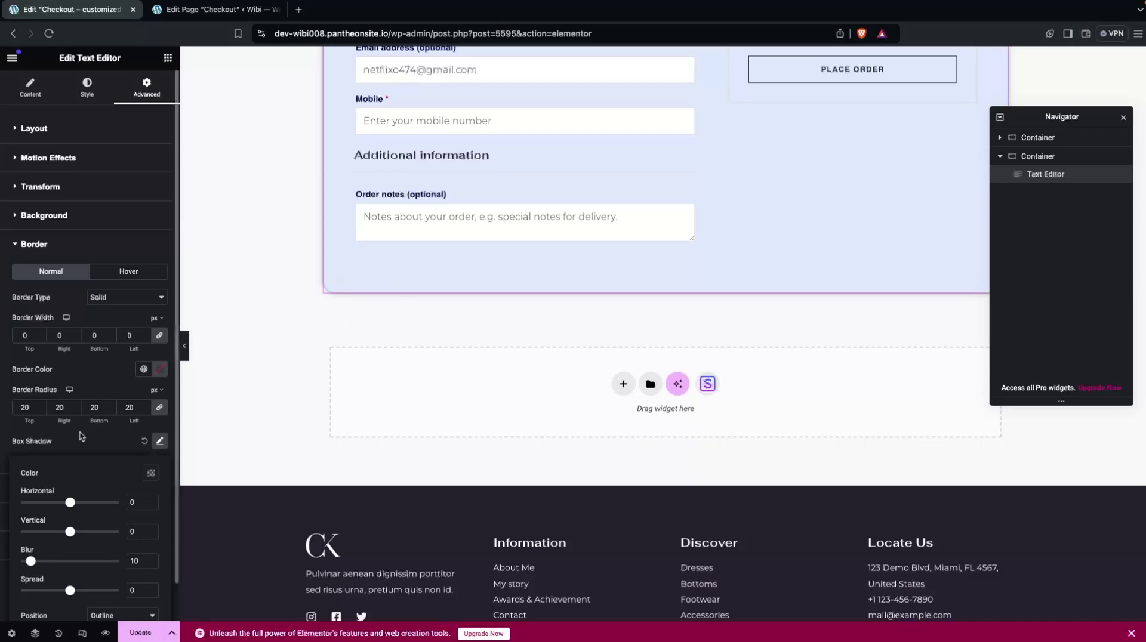
scroll(77, 439, "down", 1)
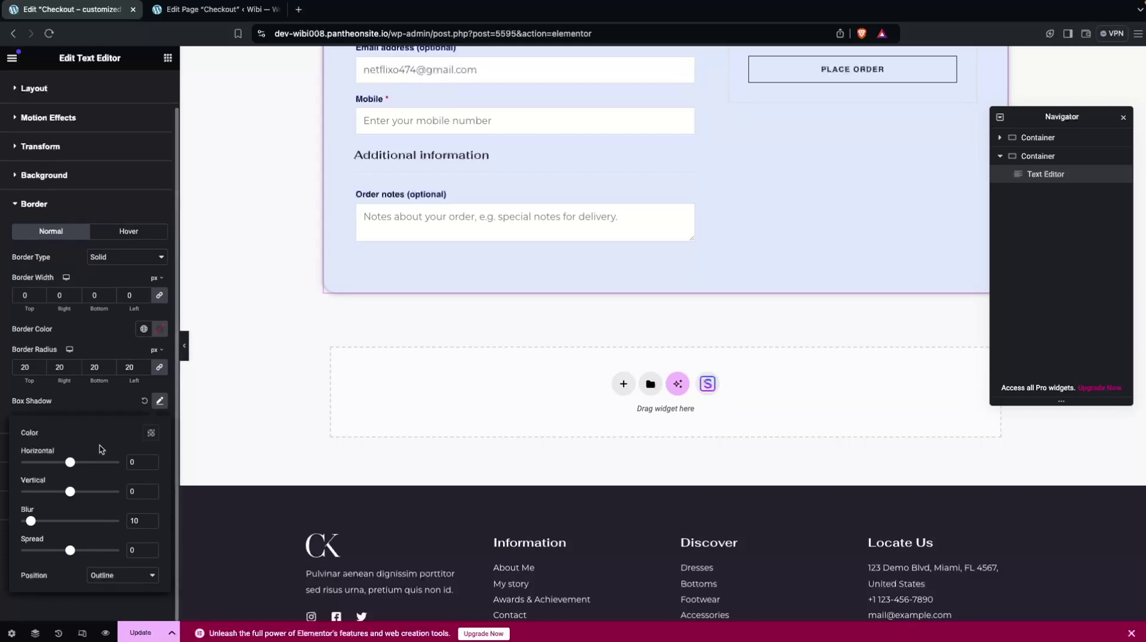
left_click(260, 389)
scroll(260, 272, "up", 10)
scroll(261, 277, "up", 1)
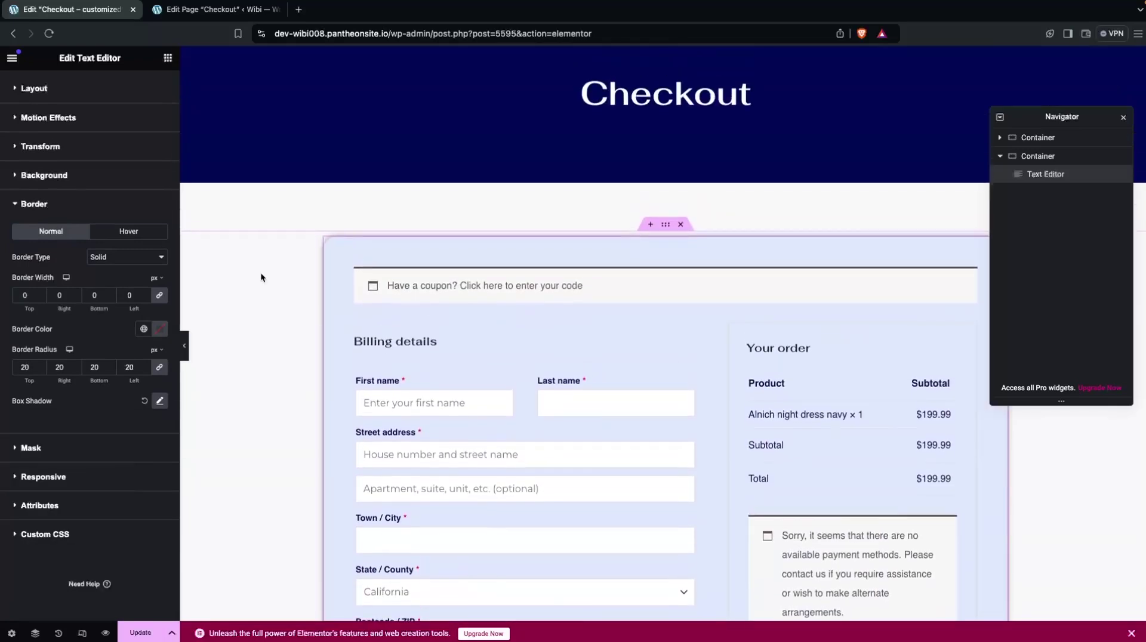
Step: Try Verdana as the checkout text font, then reset the font family to Default
scroll(261, 277, "up", 1)
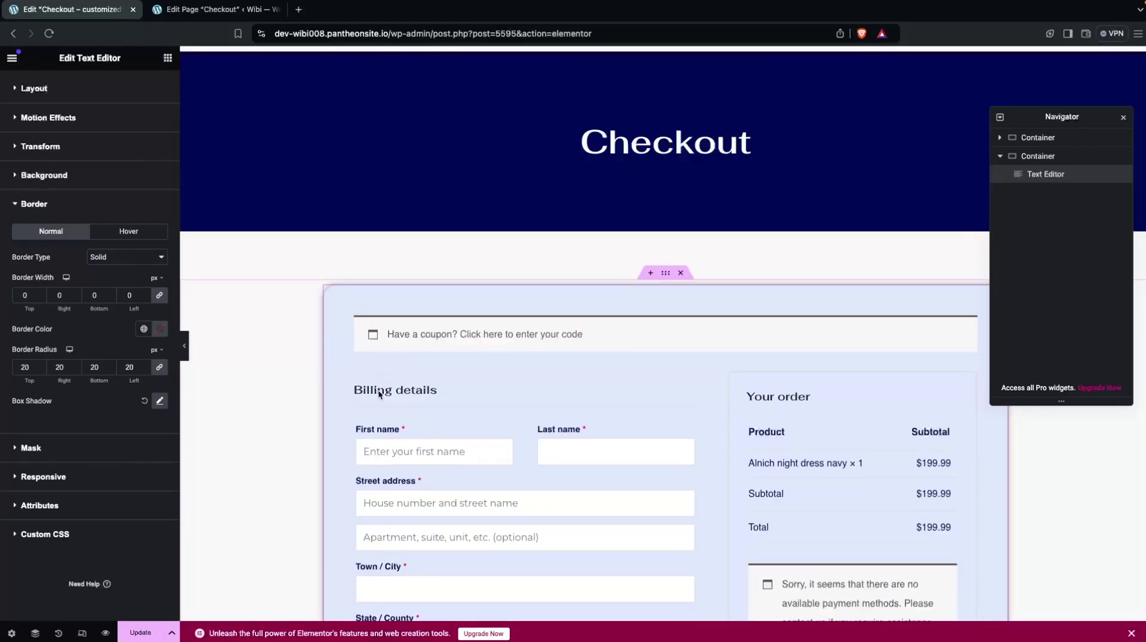
scroll(84, 143, "up", 1)
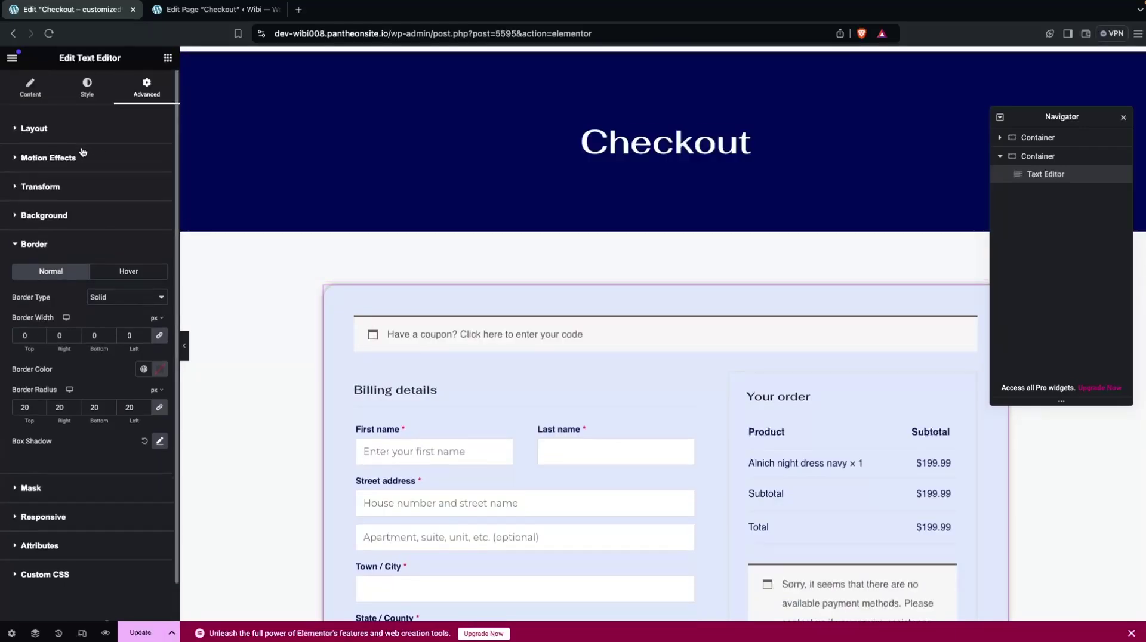
left_click(74, 84)
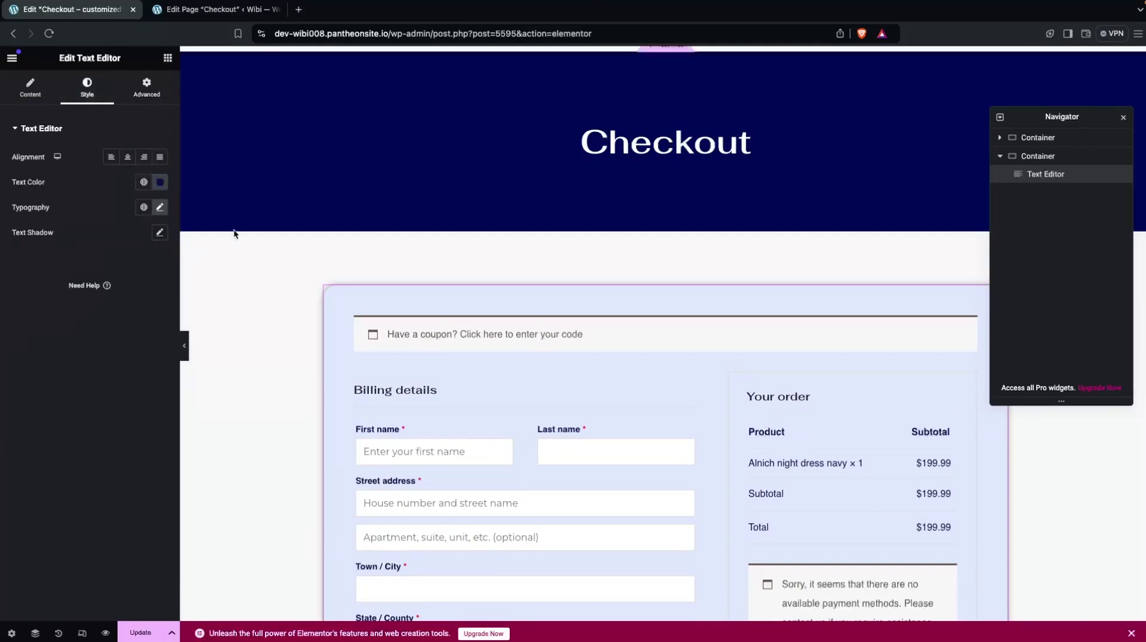
left_click(160, 208)
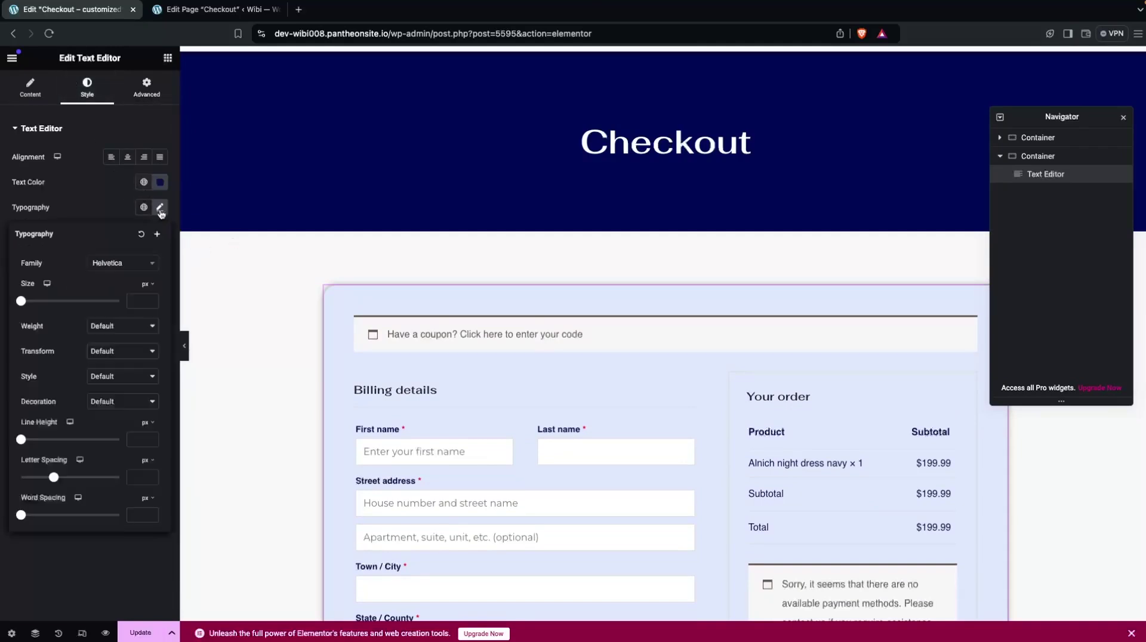
left_click(120, 264)
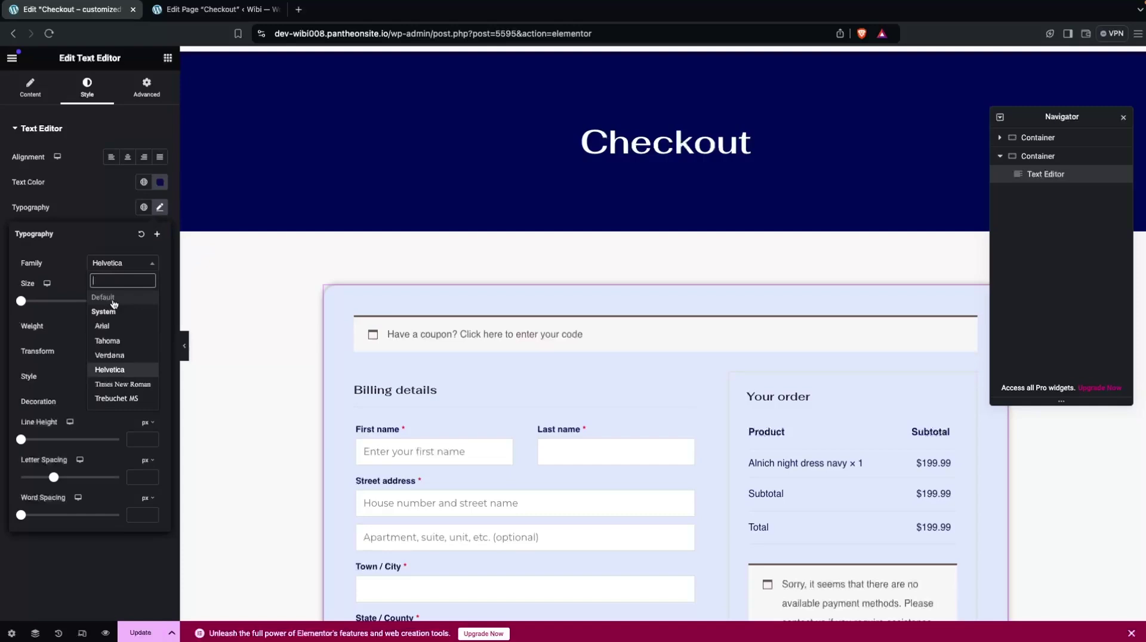
left_click(110, 355)
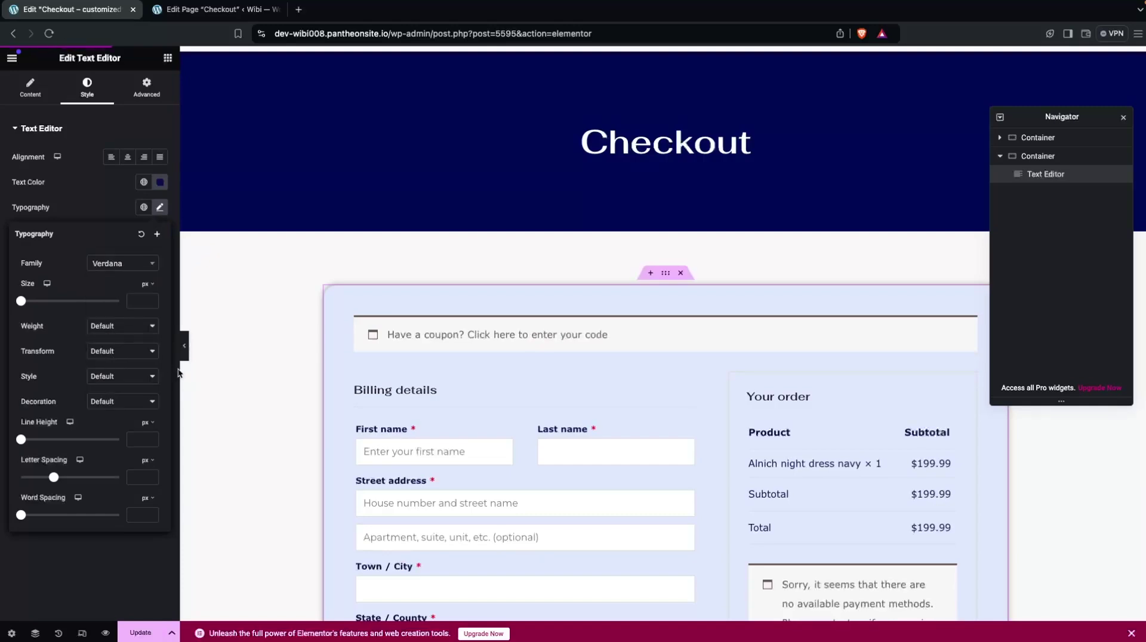
left_click(123, 264)
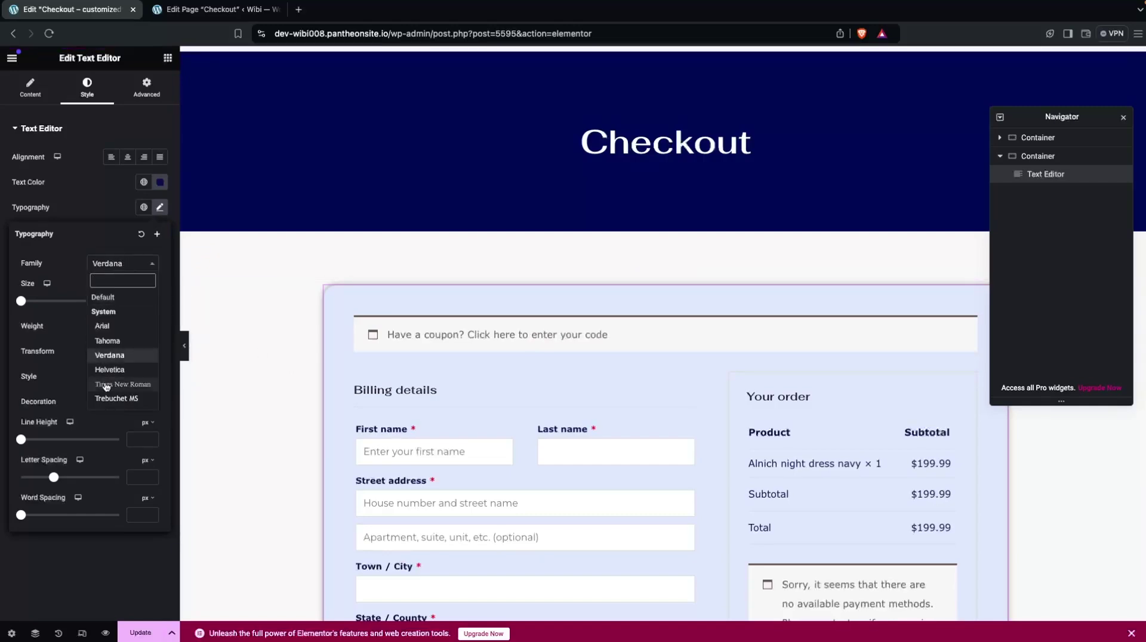
scroll(106, 382, "down", 3)
scroll(108, 376, "up", 3)
left_click(106, 297)
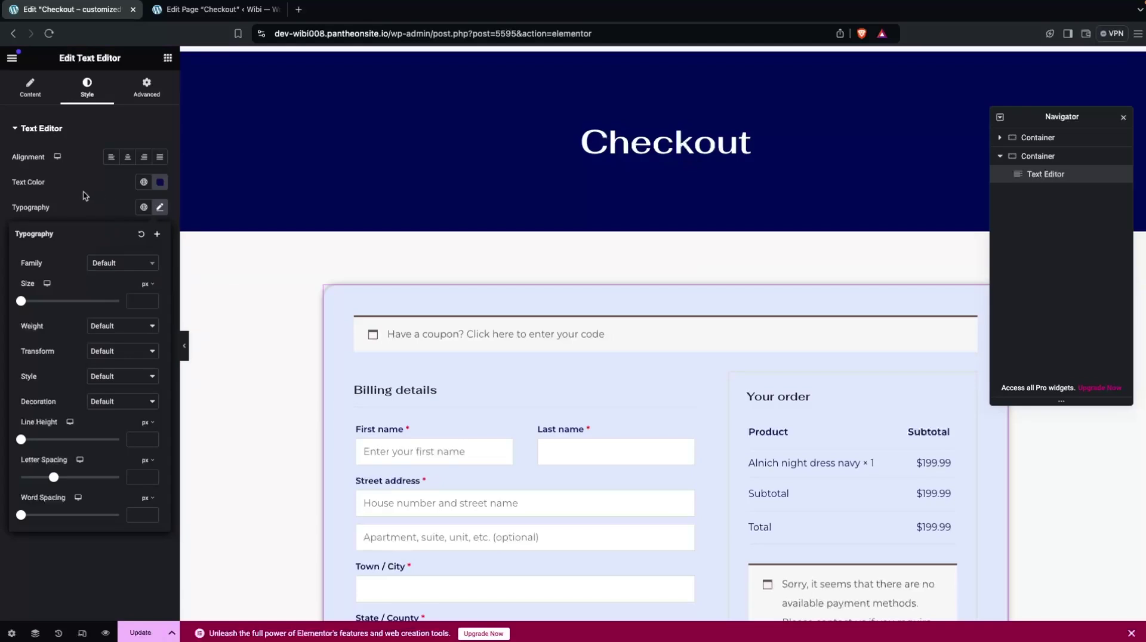
Step: Set the checkout text alignment to left after briefly trying centred
left_click(160, 182)
left_click(99, 169)
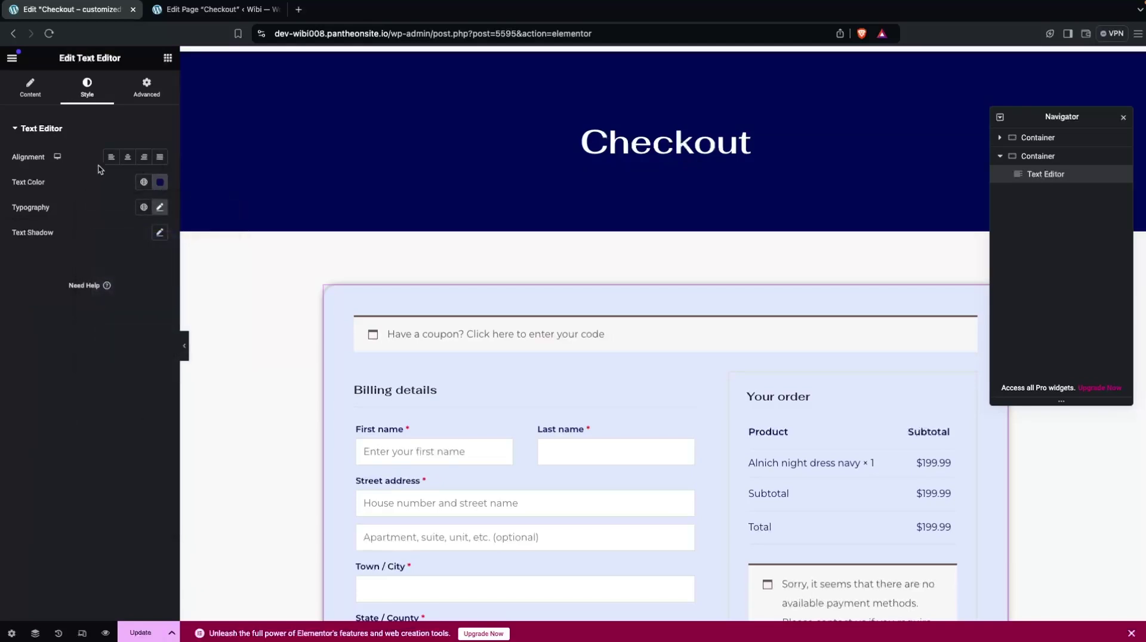
left_click(128, 159)
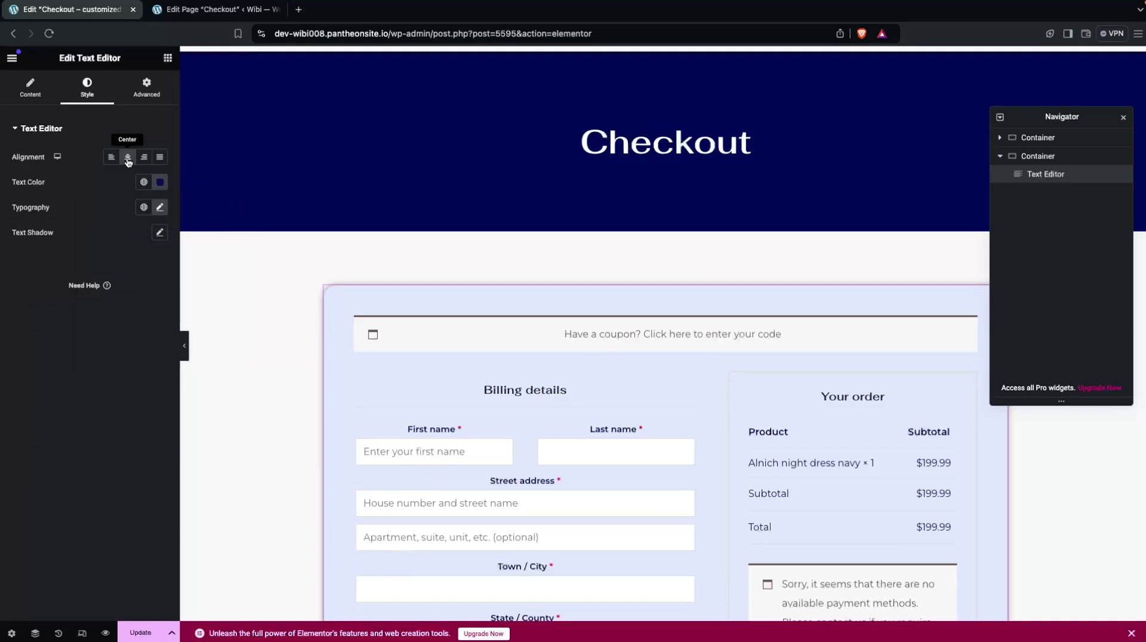
left_click(109, 157)
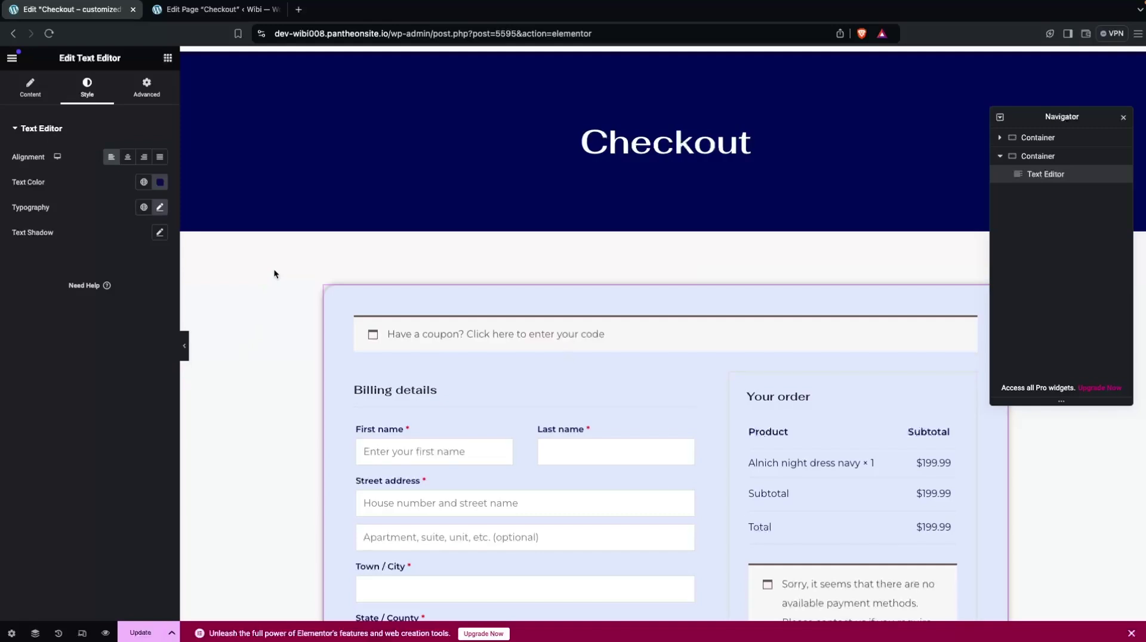
scroll(274, 272, "down", 10)
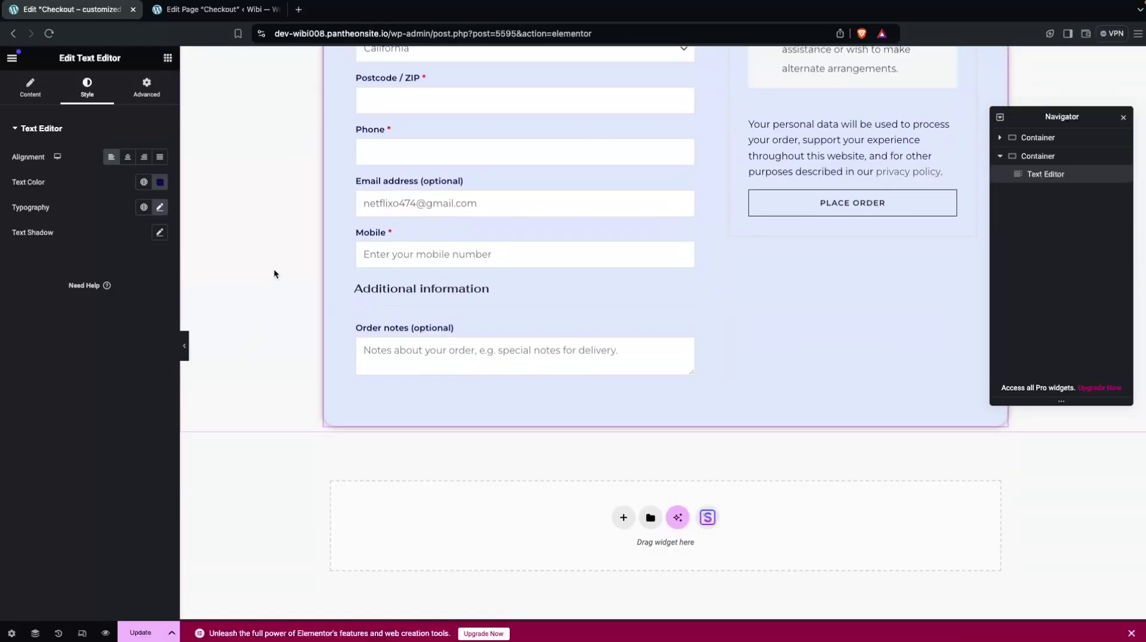
Step: Save the checkout design with Update and exit Elementor to the Pages list
left_click(132, 631)
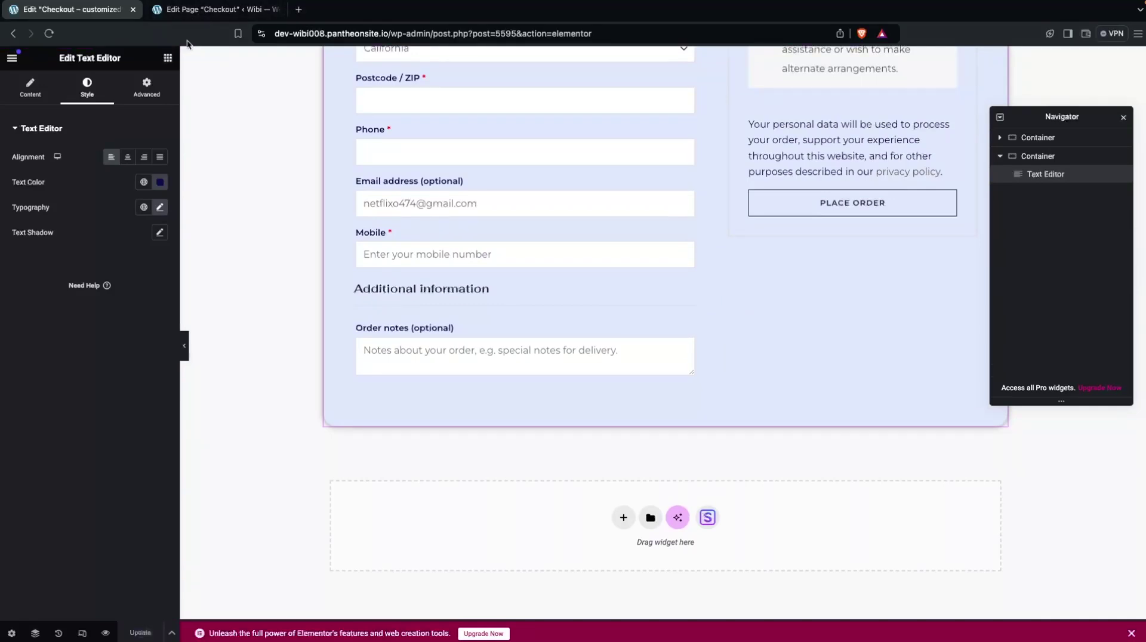
left_click(12, 58)
left_click(46, 337)
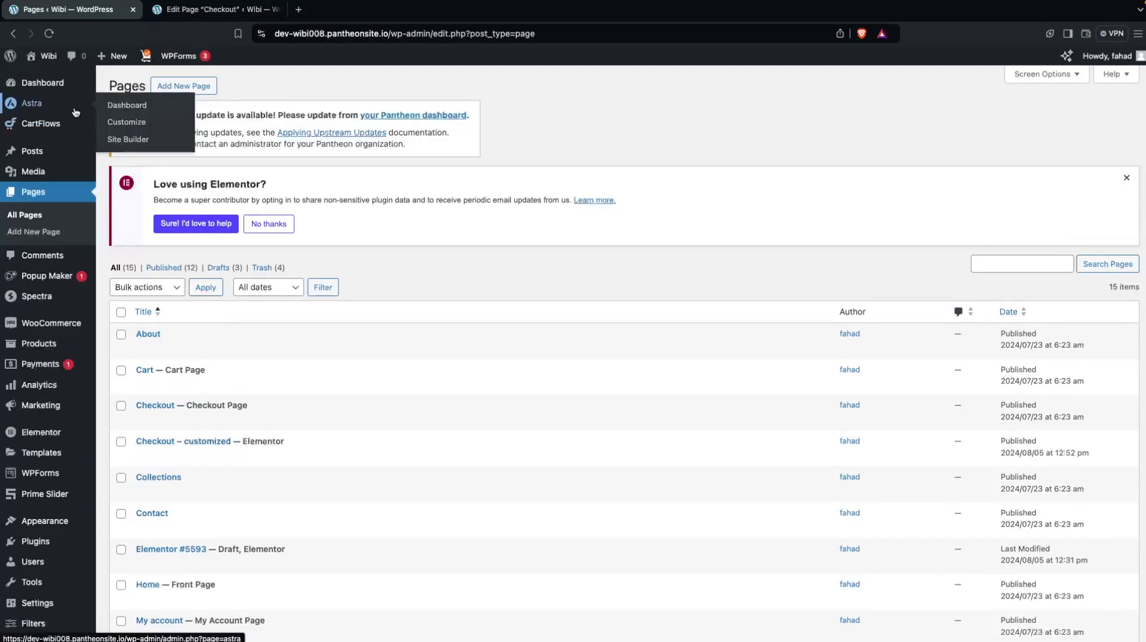
Step: Visit the live store and proceed from the cart to the standard Checkout page
mouse_move(46, 56)
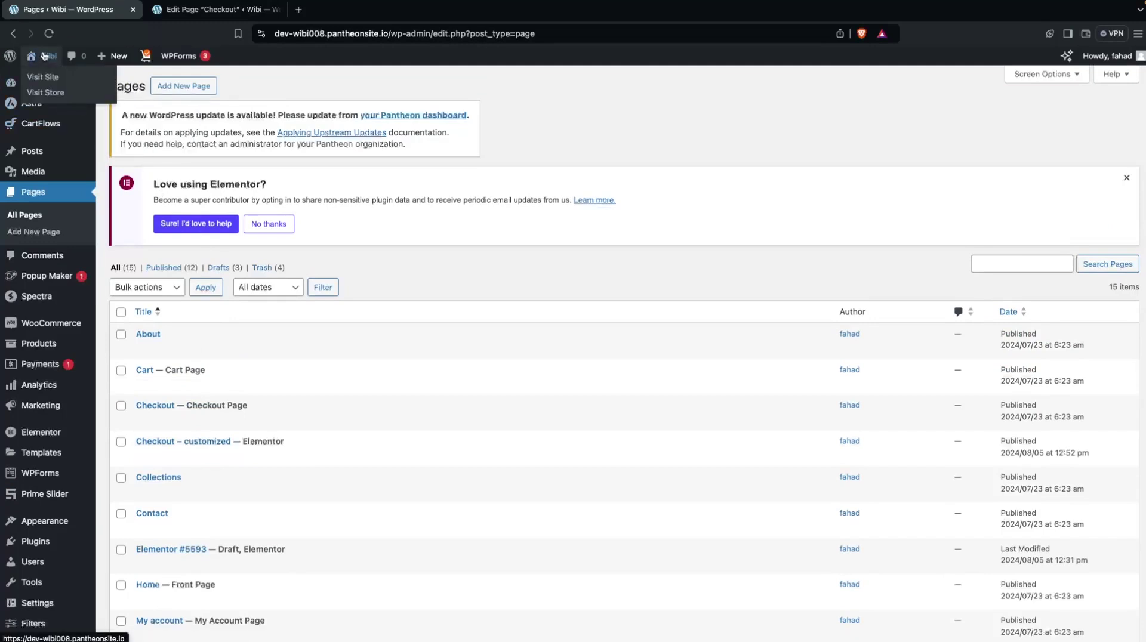
left_click(59, 93)
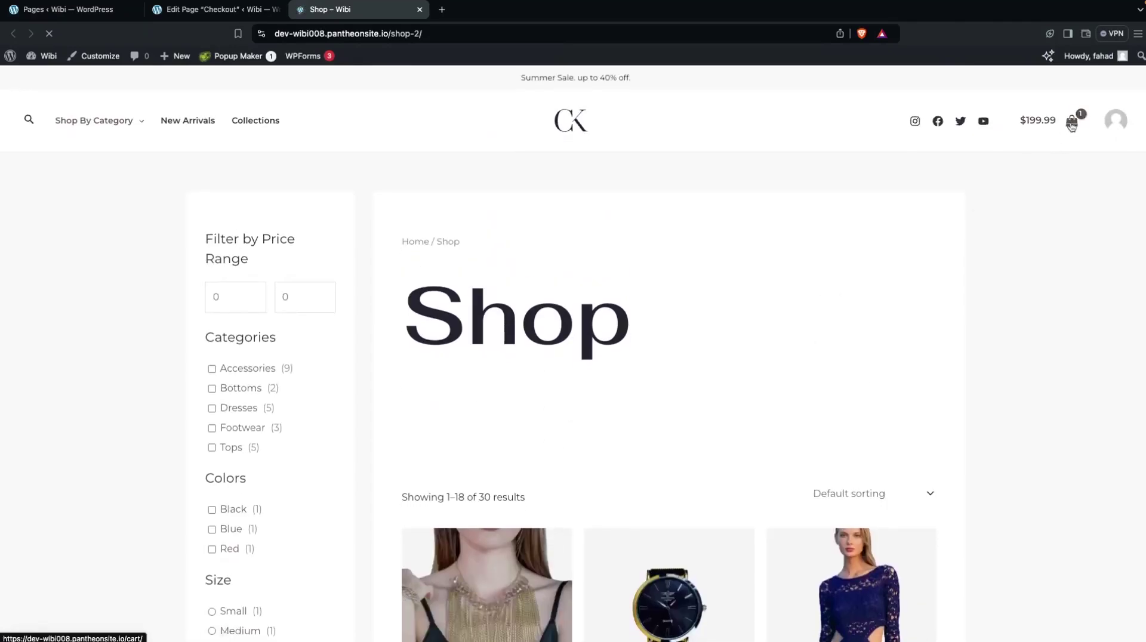
left_click(1072, 124)
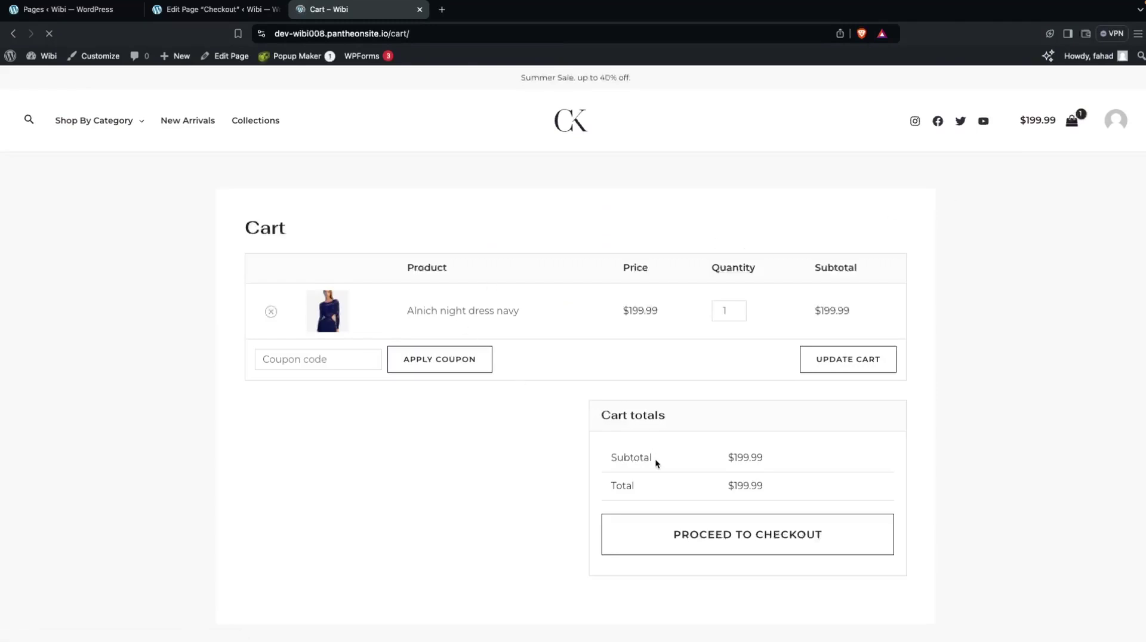
left_click(656, 521)
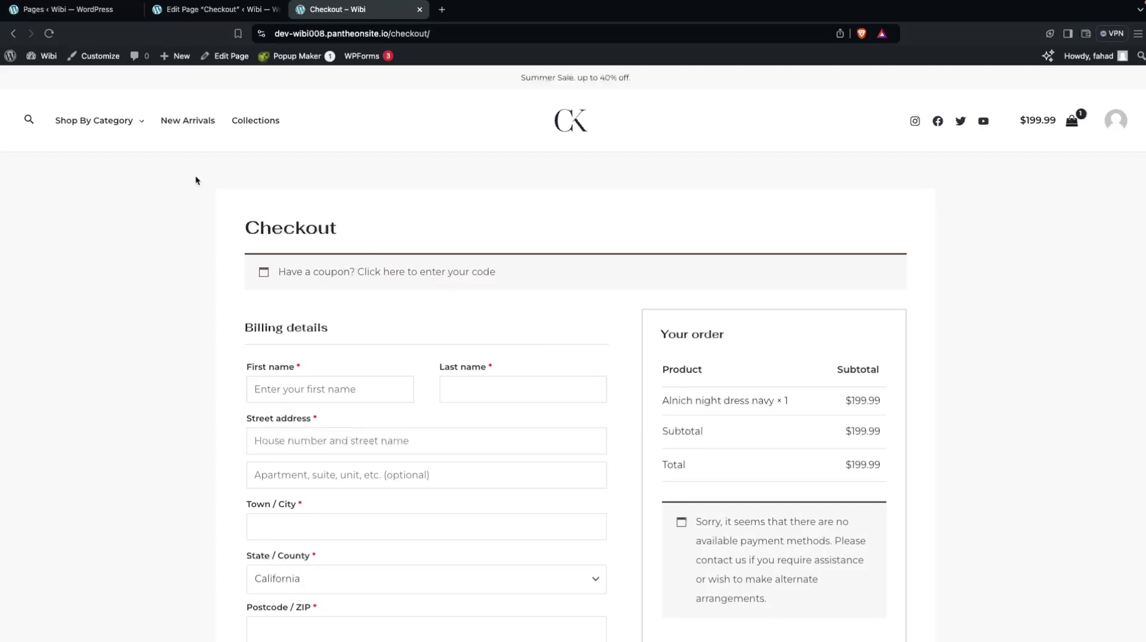
Step: Go to WooCommerce Settings on the Advanced page setup section
left_click(92, 13)
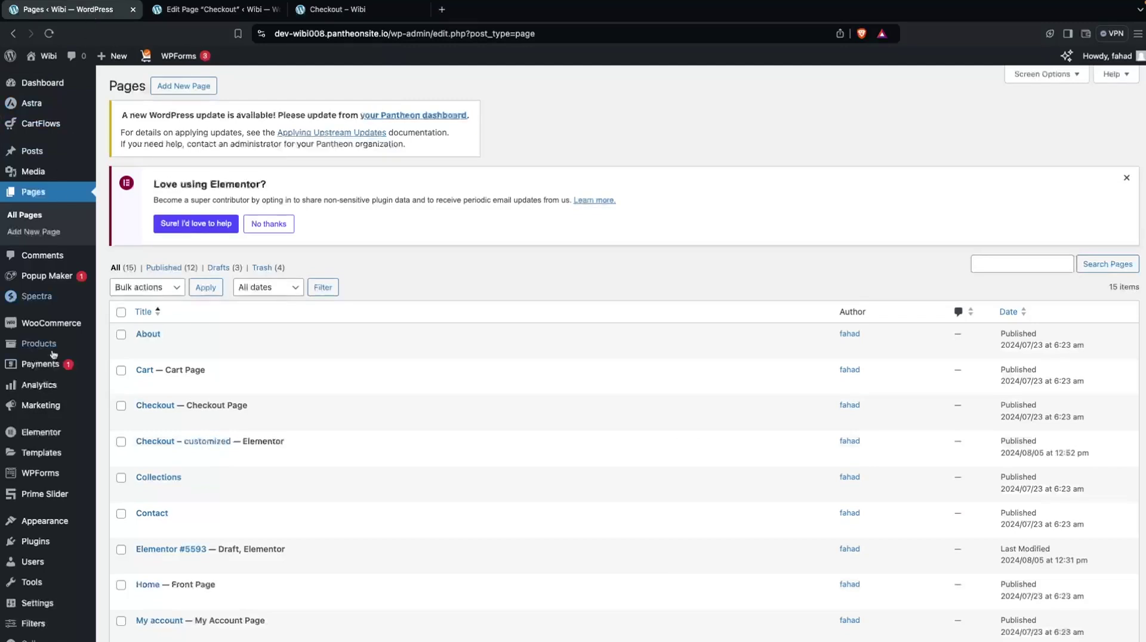
mouse_move(52, 322)
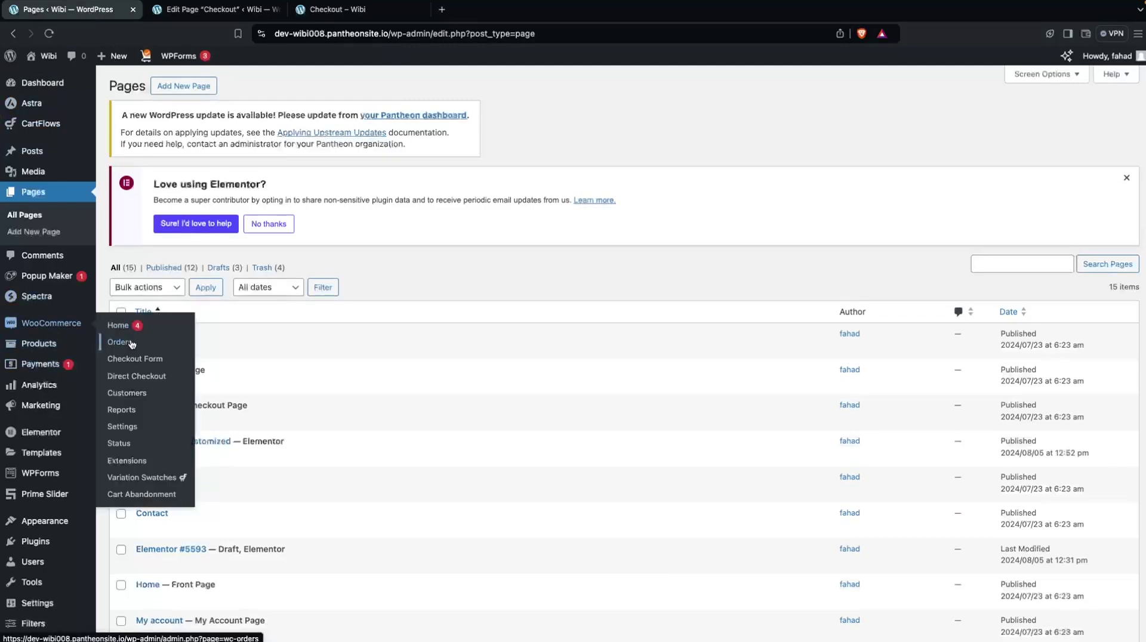
left_click(122, 426)
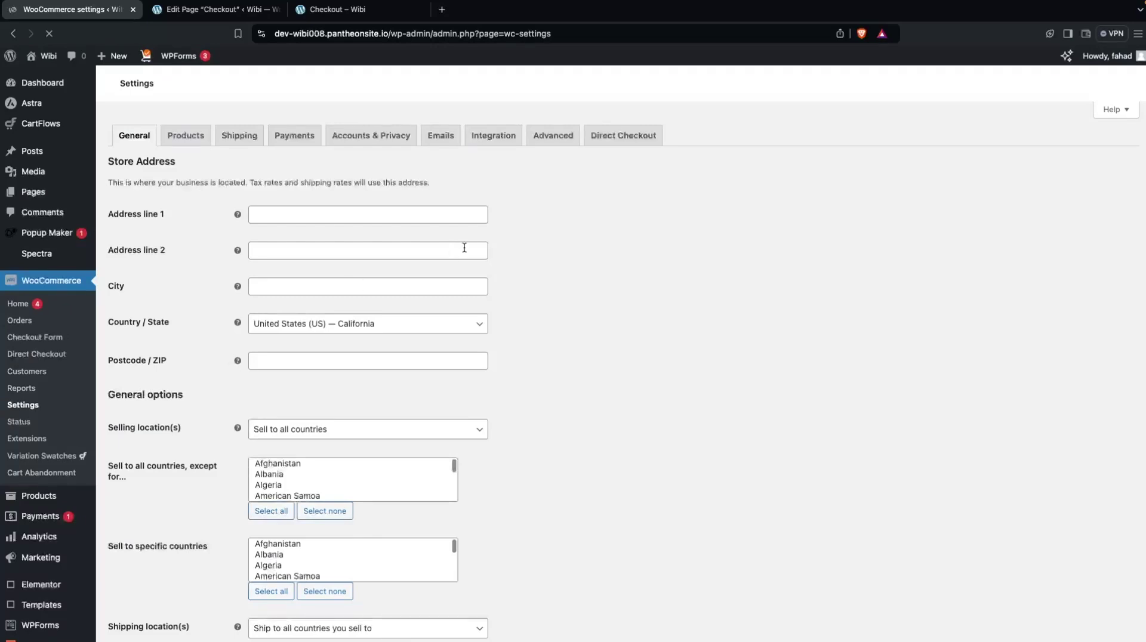
left_click(536, 139)
Step: Assign 'Checkout – customized (ID: 5595)' as the Checkout page and save changes
scroll(193, 315, "down", 3)
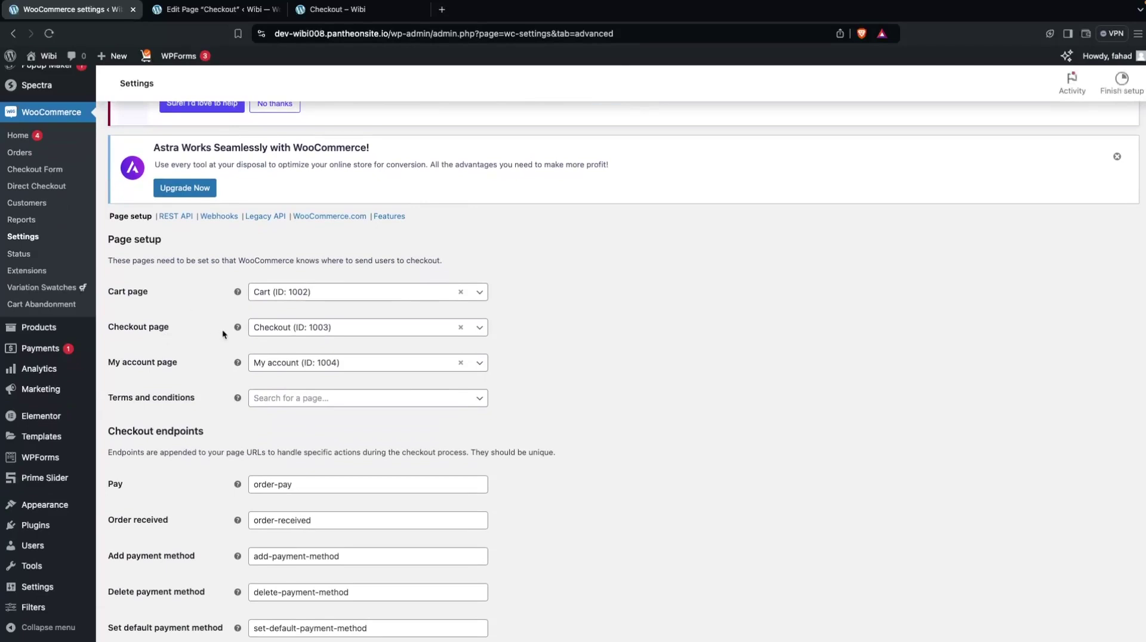
left_click(366, 328)
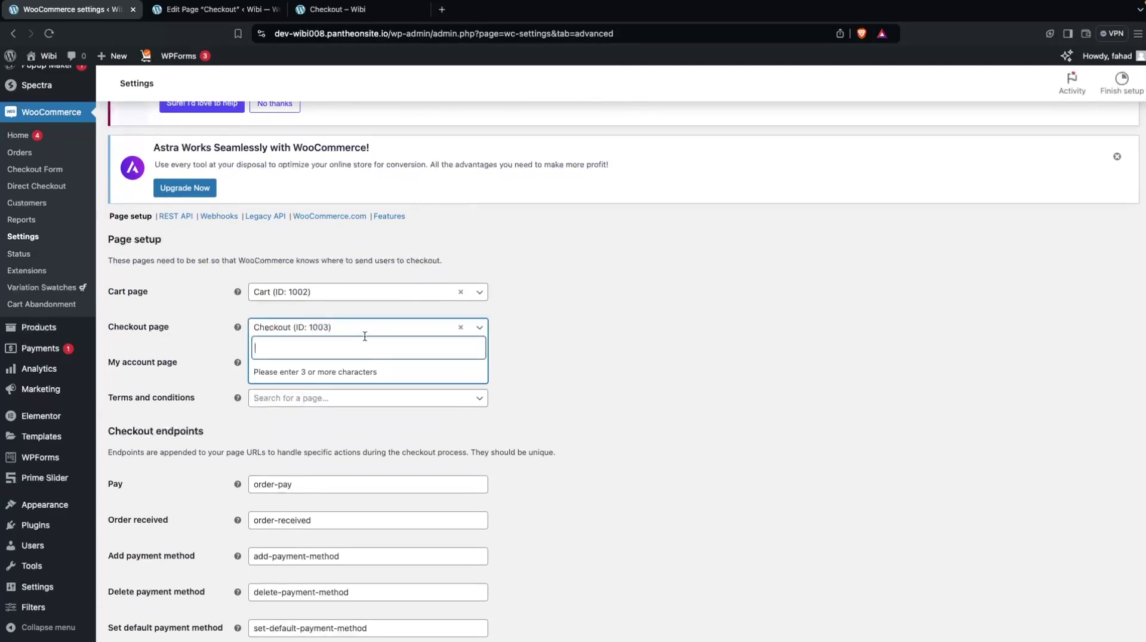
type("Check")
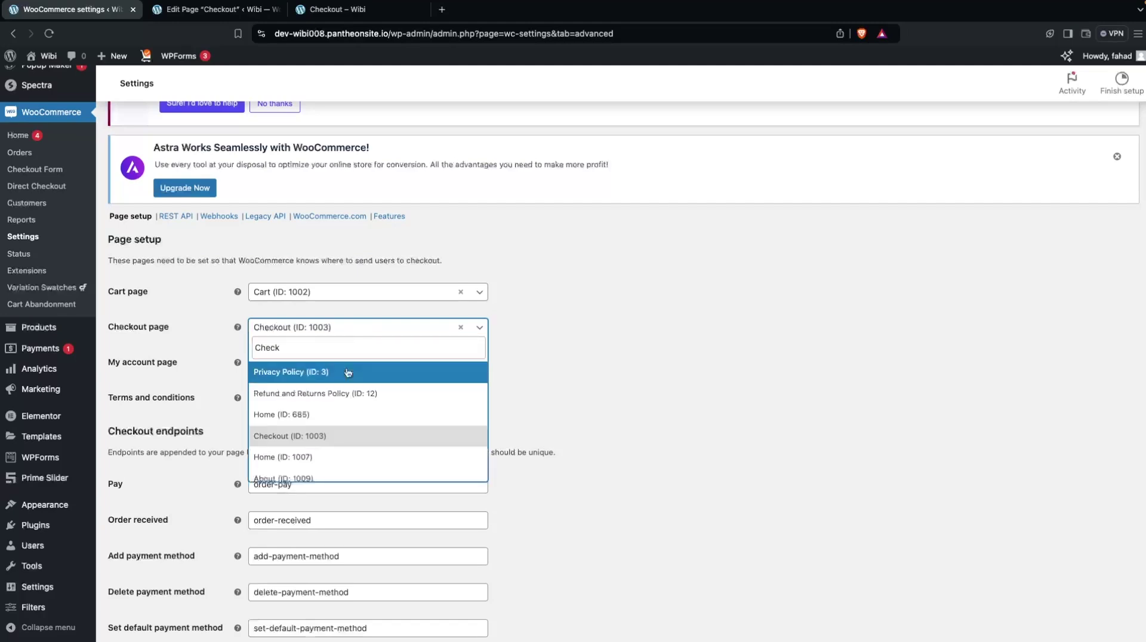
scroll(334, 417, "down", 3)
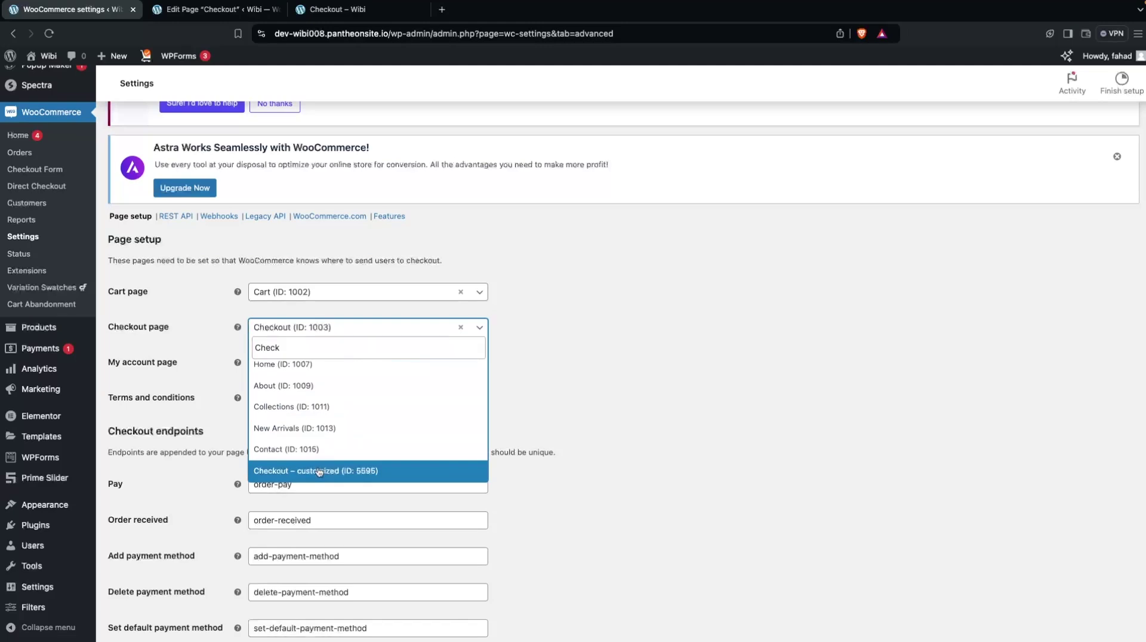
left_click(320, 472)
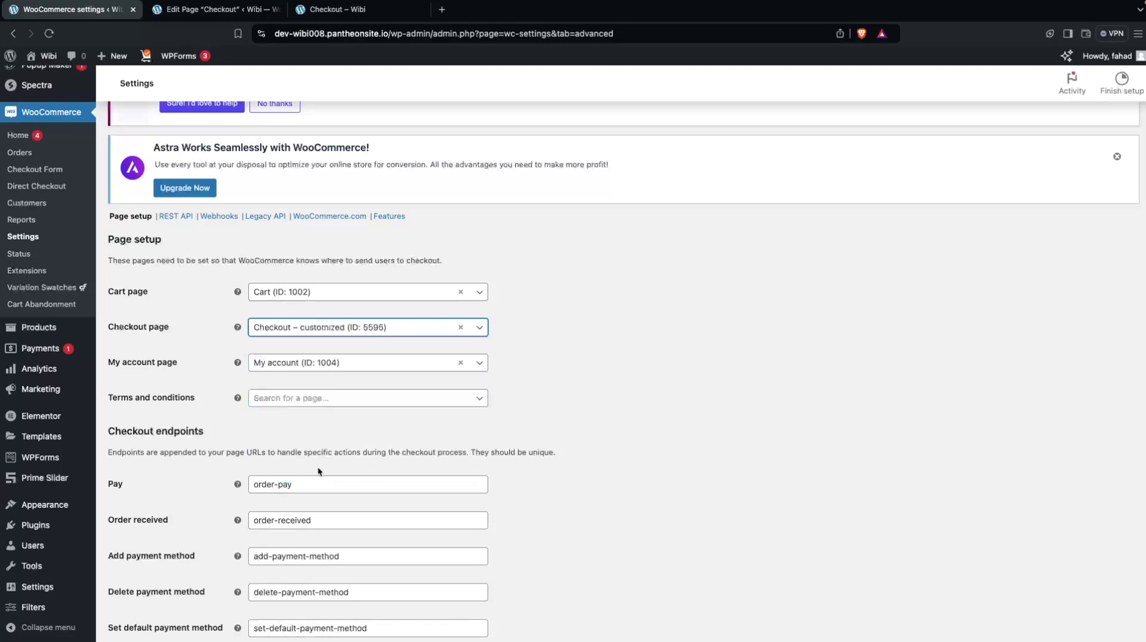
scroll(332, 431, "down", 8)
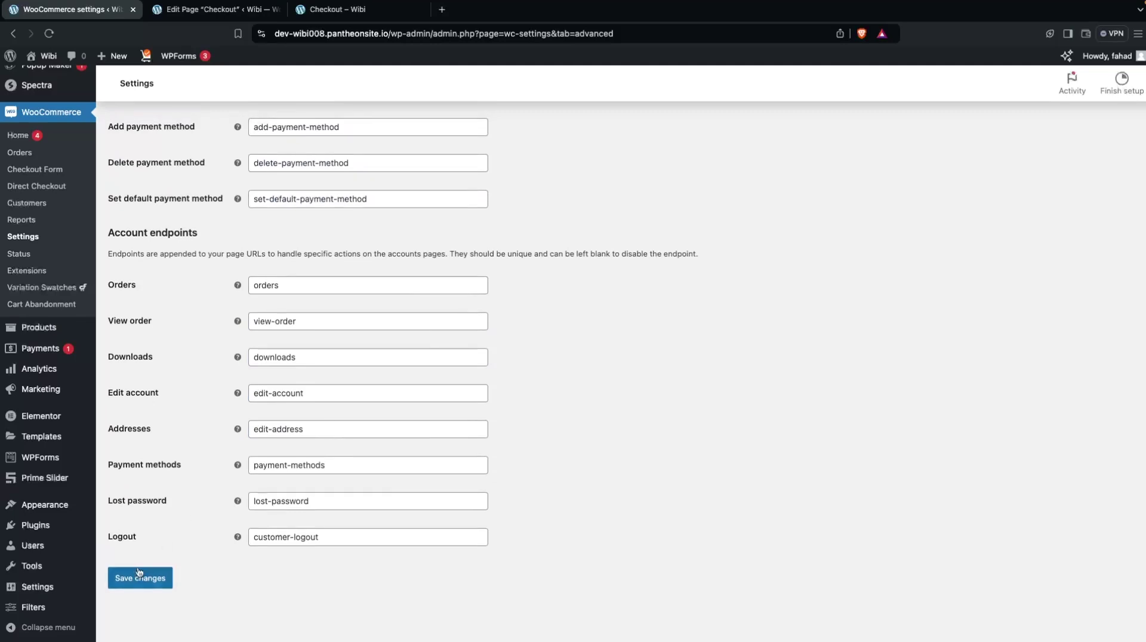
left_click(139, 572)
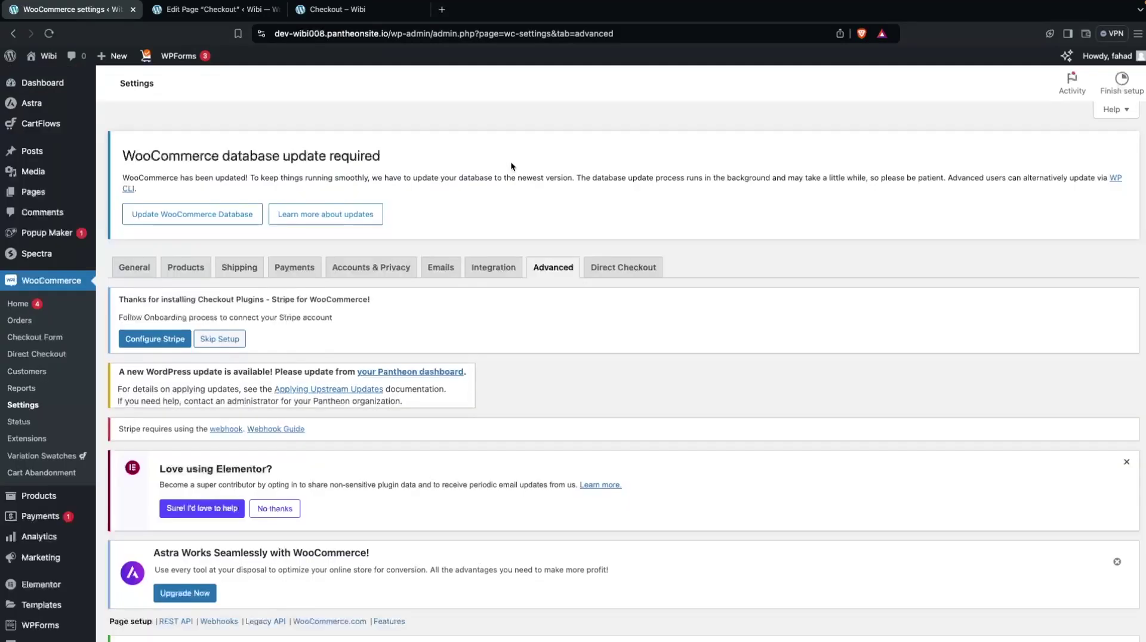
Step: Check out from the storefront cart and review the customized page with its navy banner
left_click(365, 12)
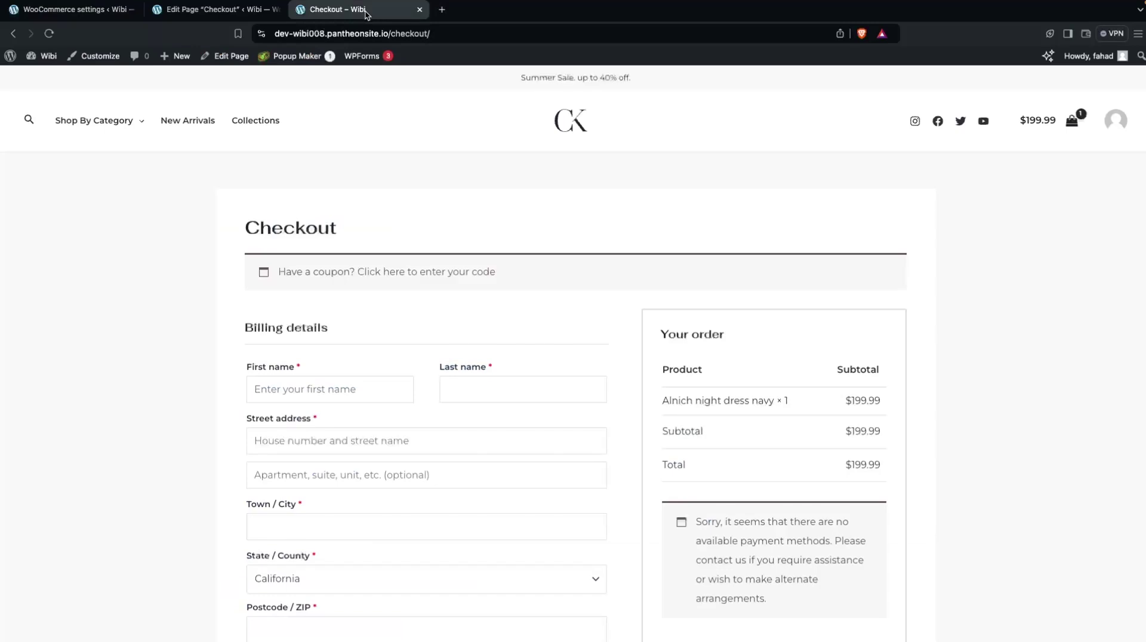
left_click(1072, 122)
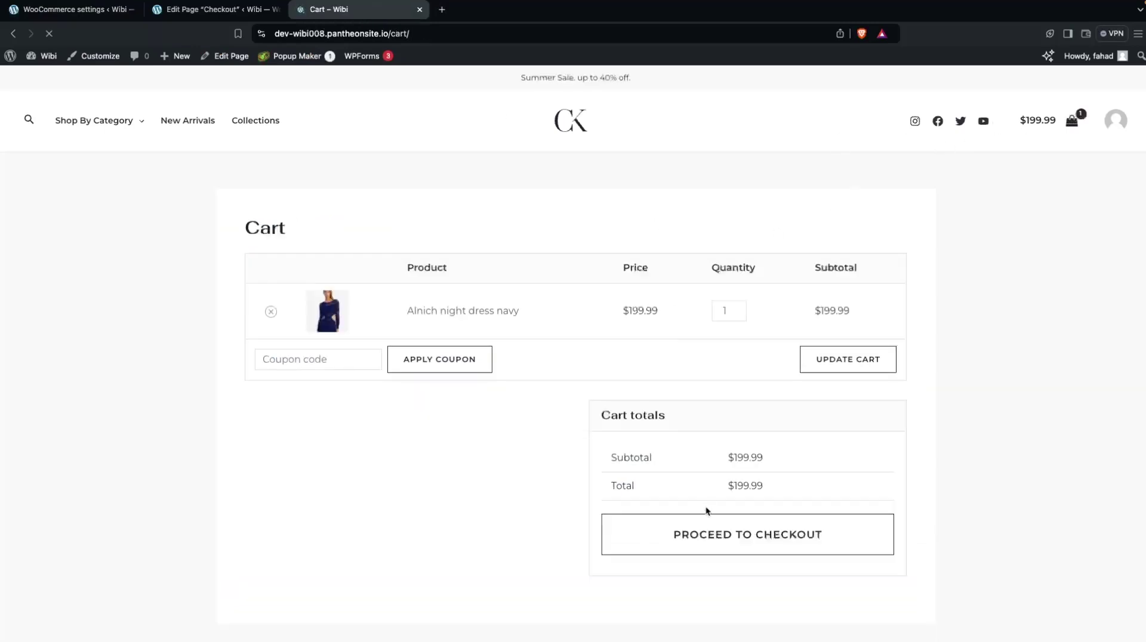
left_click(669, 547)
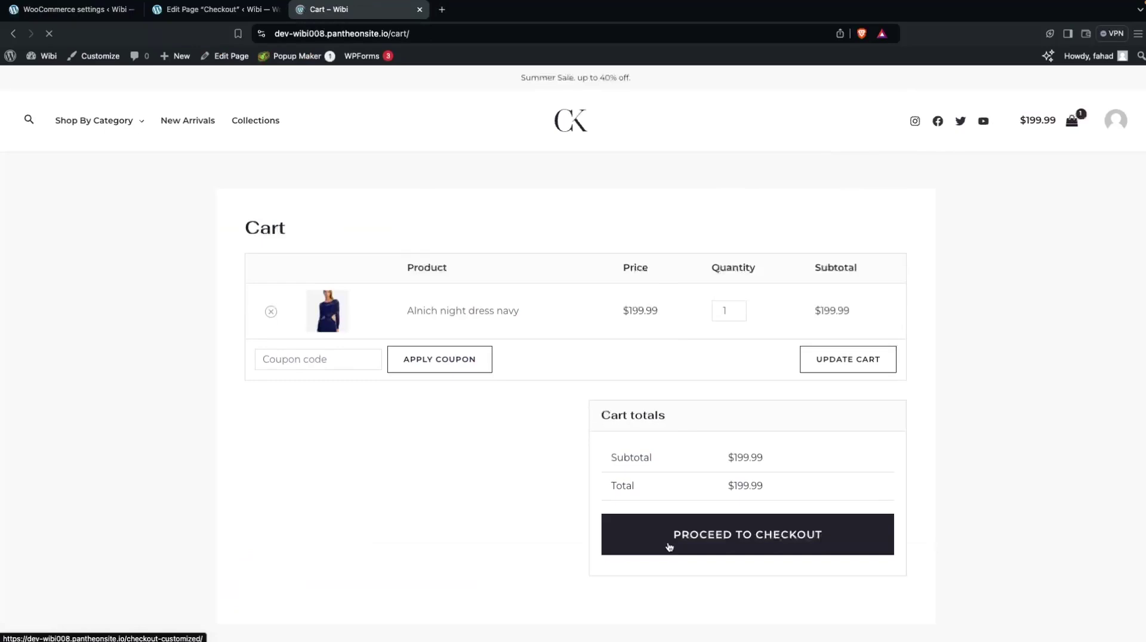
scroll(512, 399, "down", 9)
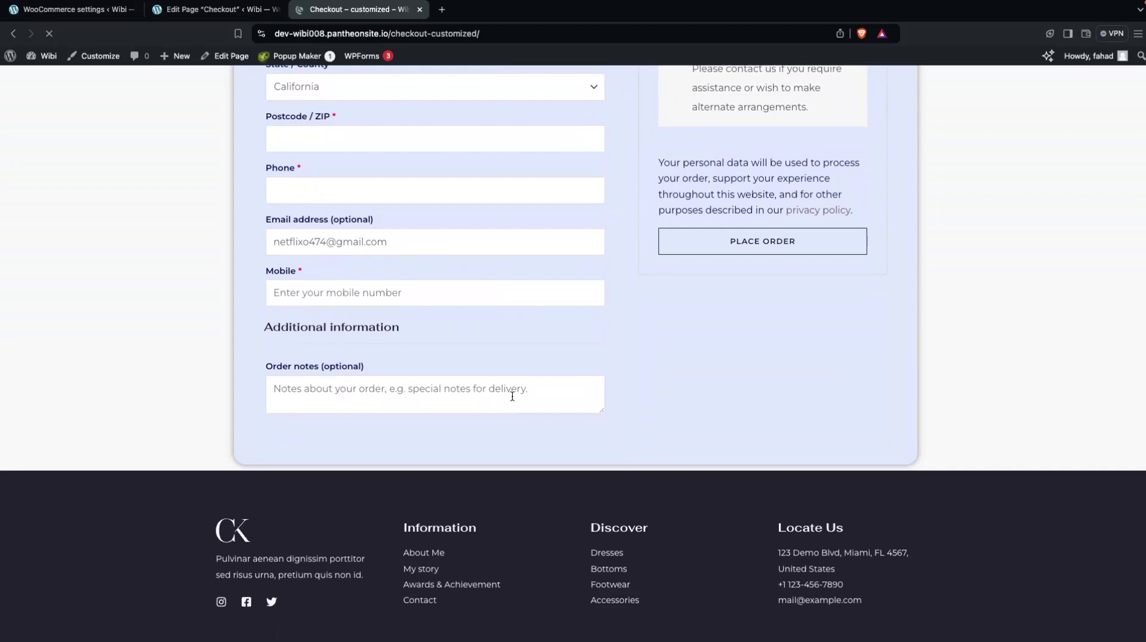
scroll(512, 396, "up", 8)
scroll(512, 396, "up", 3)
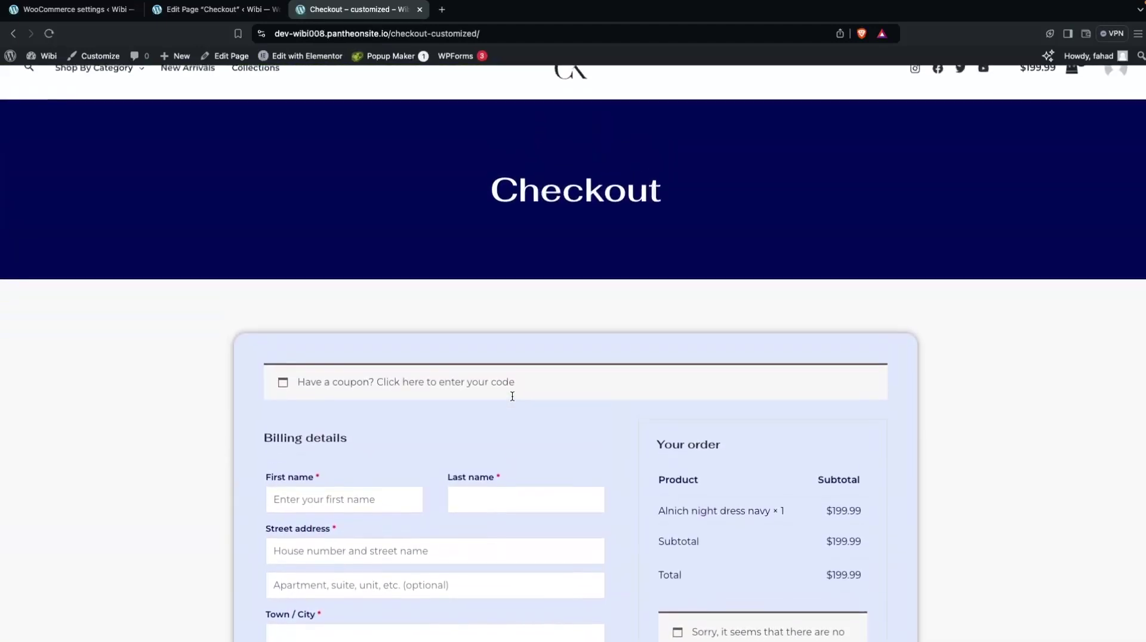